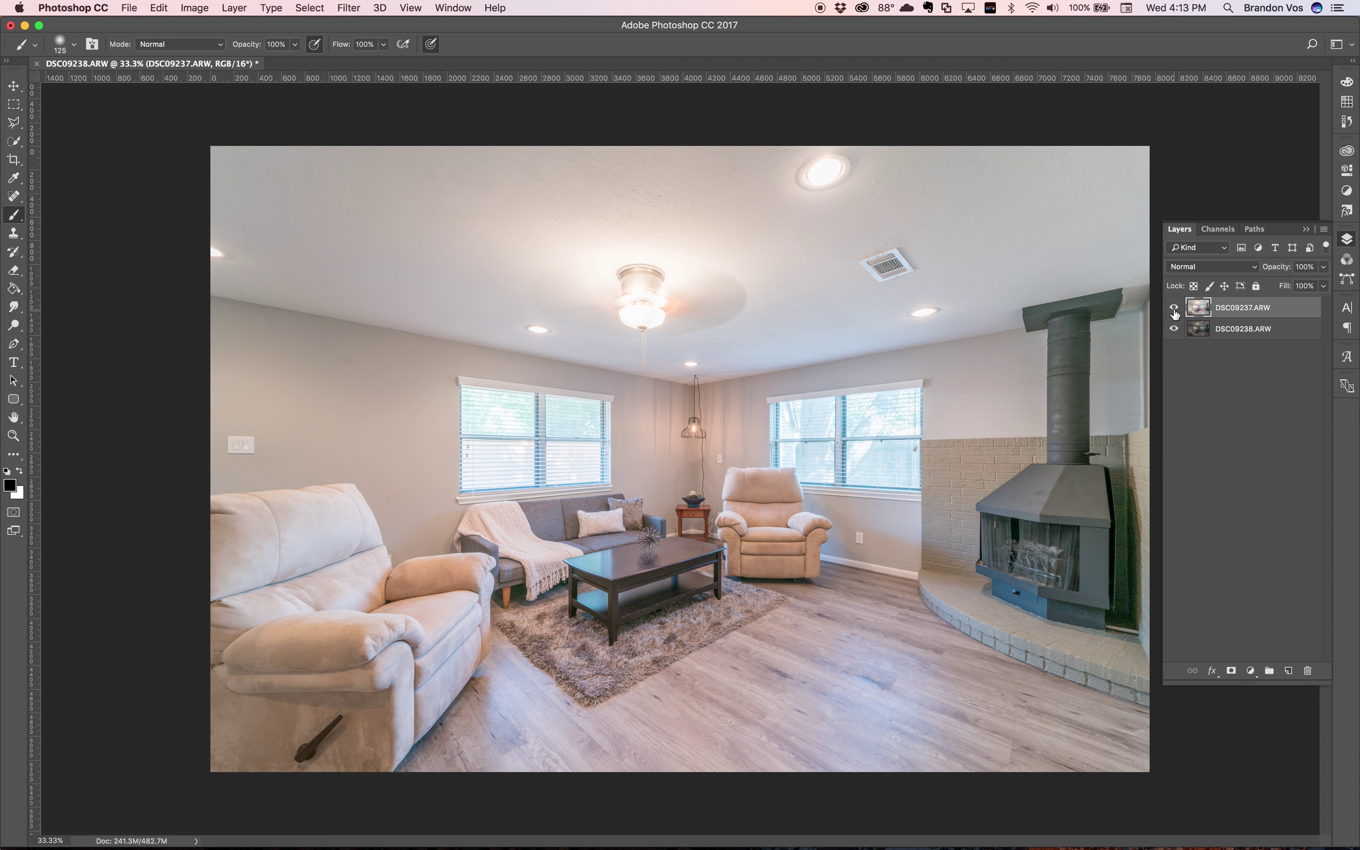
# - Toggle the DSC09237.ARW layer's visibility to compare the exposures and add a white layer mask to it
pyautogui.click(1174, 309)
pyautogui.click(1174, 309)
pyautogui.click(1232, 672)
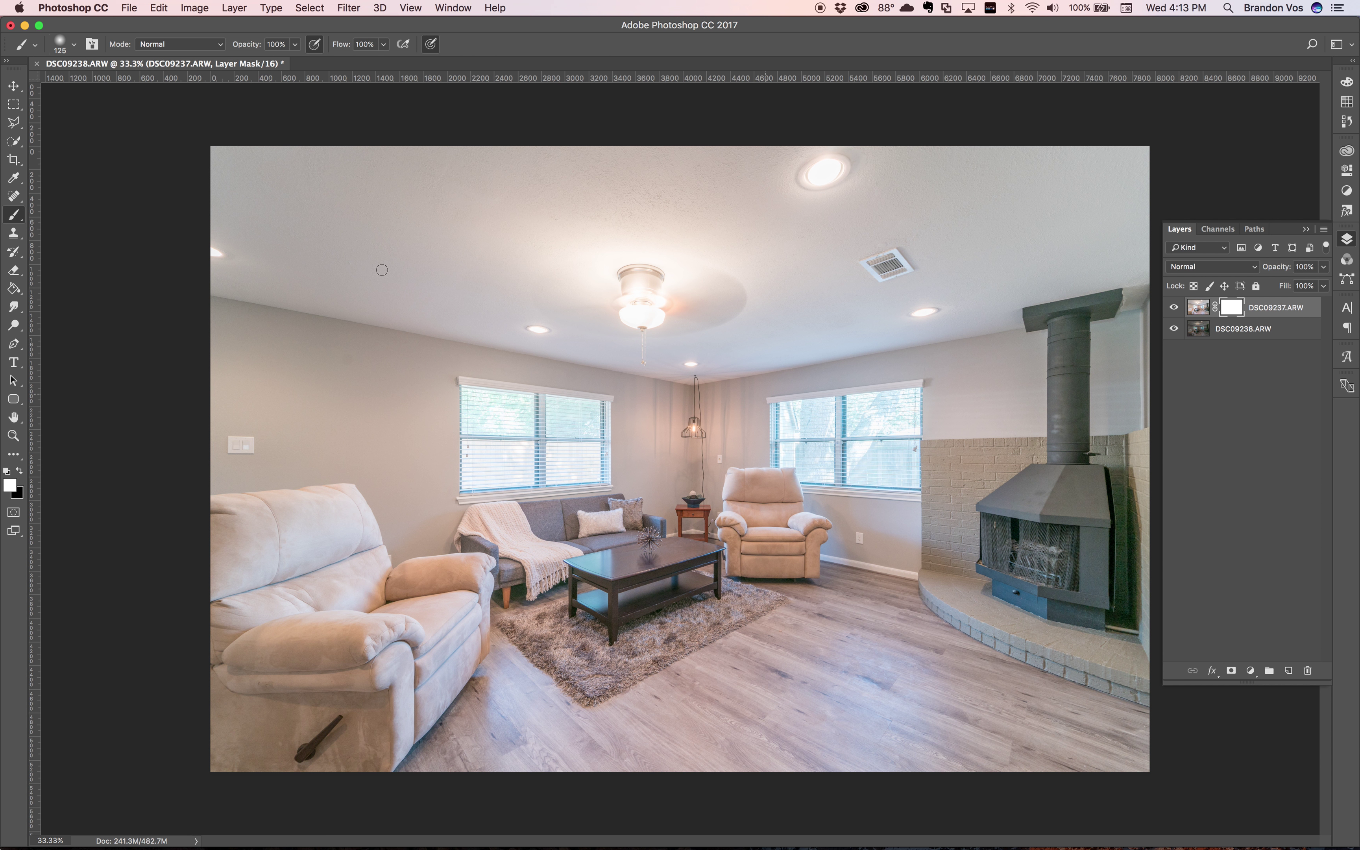
# - Outline the window behind the sofa as a selection with the Polygonal Lasso, following the inside of its frame
pyautogui.click(14, 123)
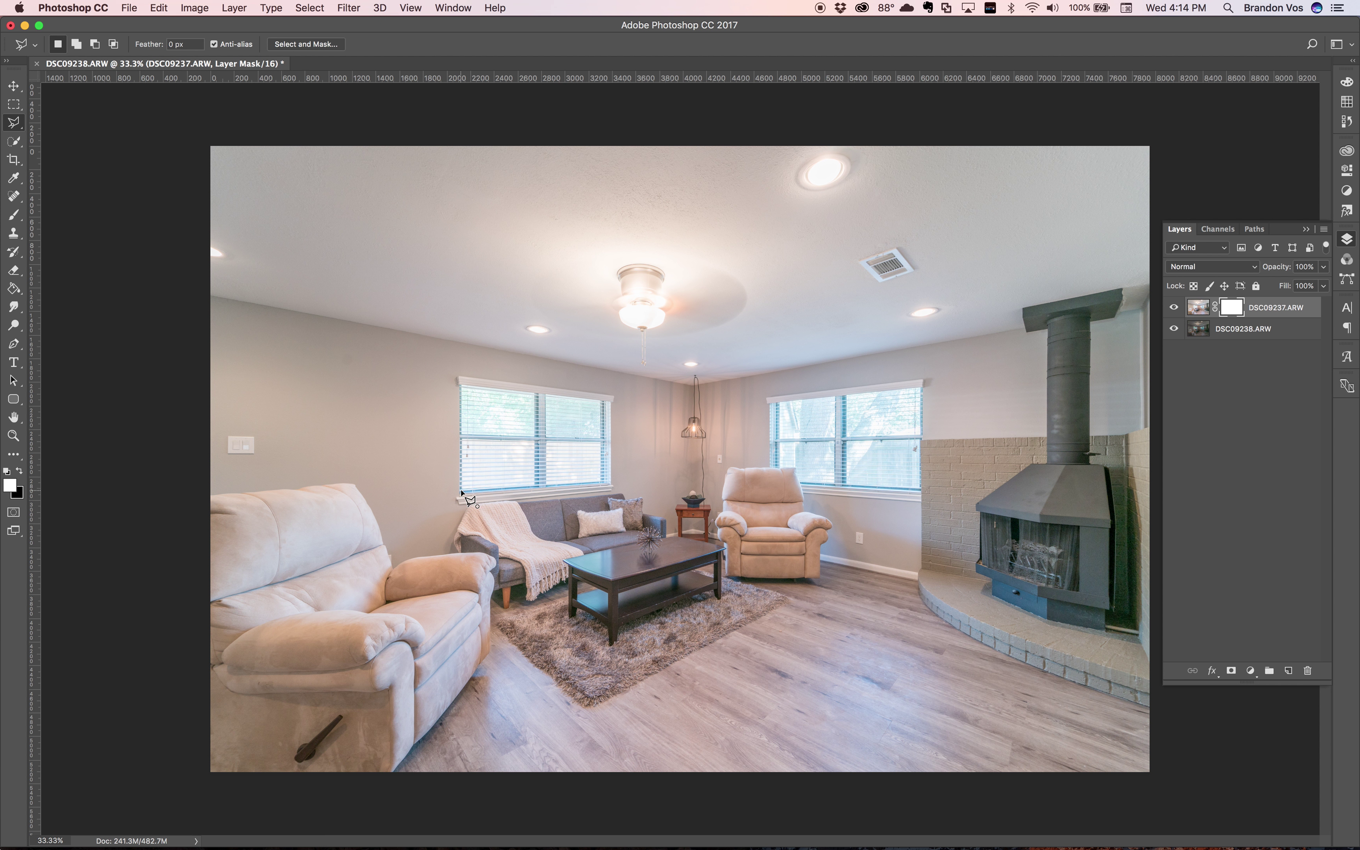
pyautogui.click(461, 388)
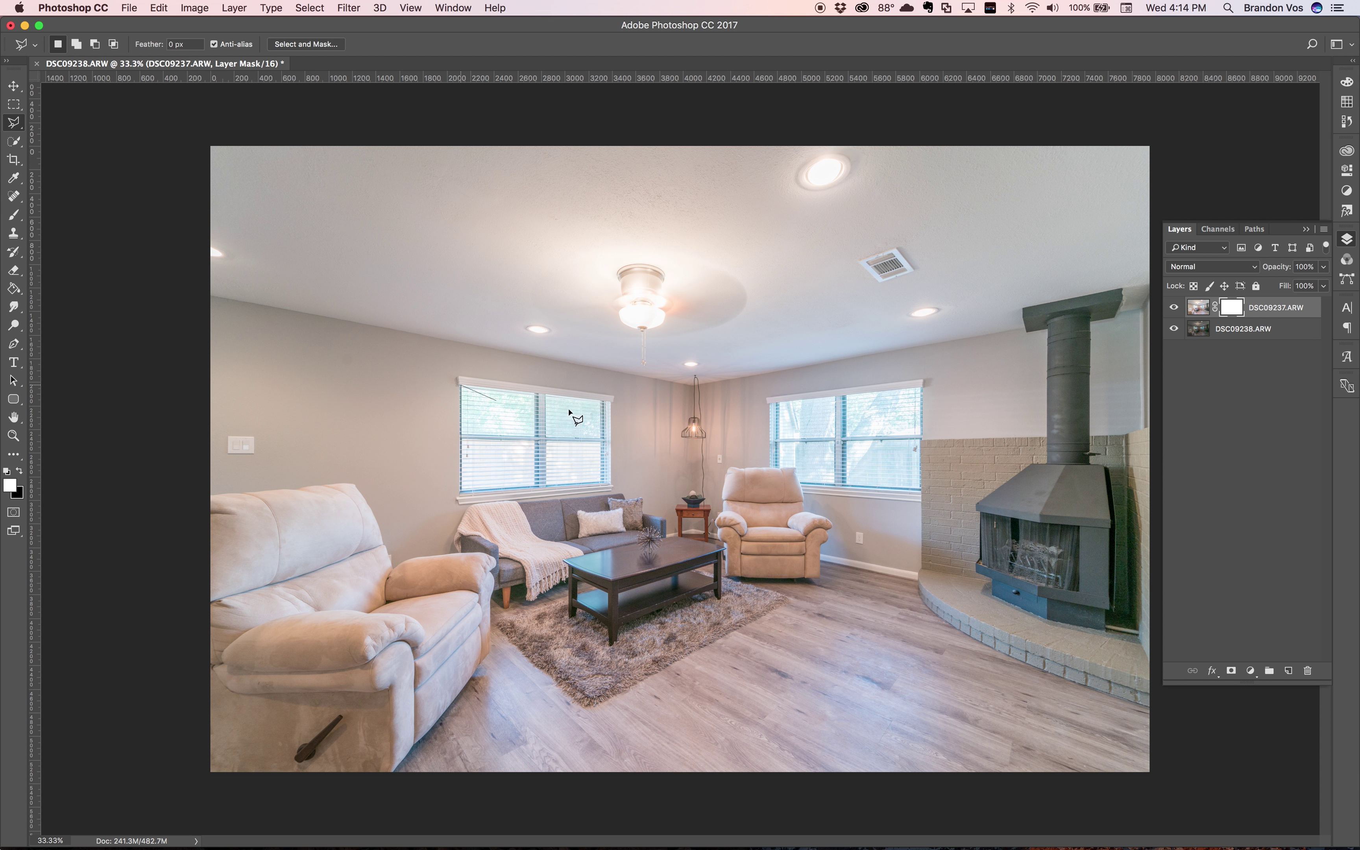
pyautogui.click(604, 402)
pyautogui.click(604, 484)
pyautogui.click(460, 492)
# - Add the window behind the far armchair to the selection, tracing around the top of the chair back
pyautogui.press('shift')
pyautogui.click(776, 467)
pyautogui.click(796, 466)
pyautogui.click(801, 481)
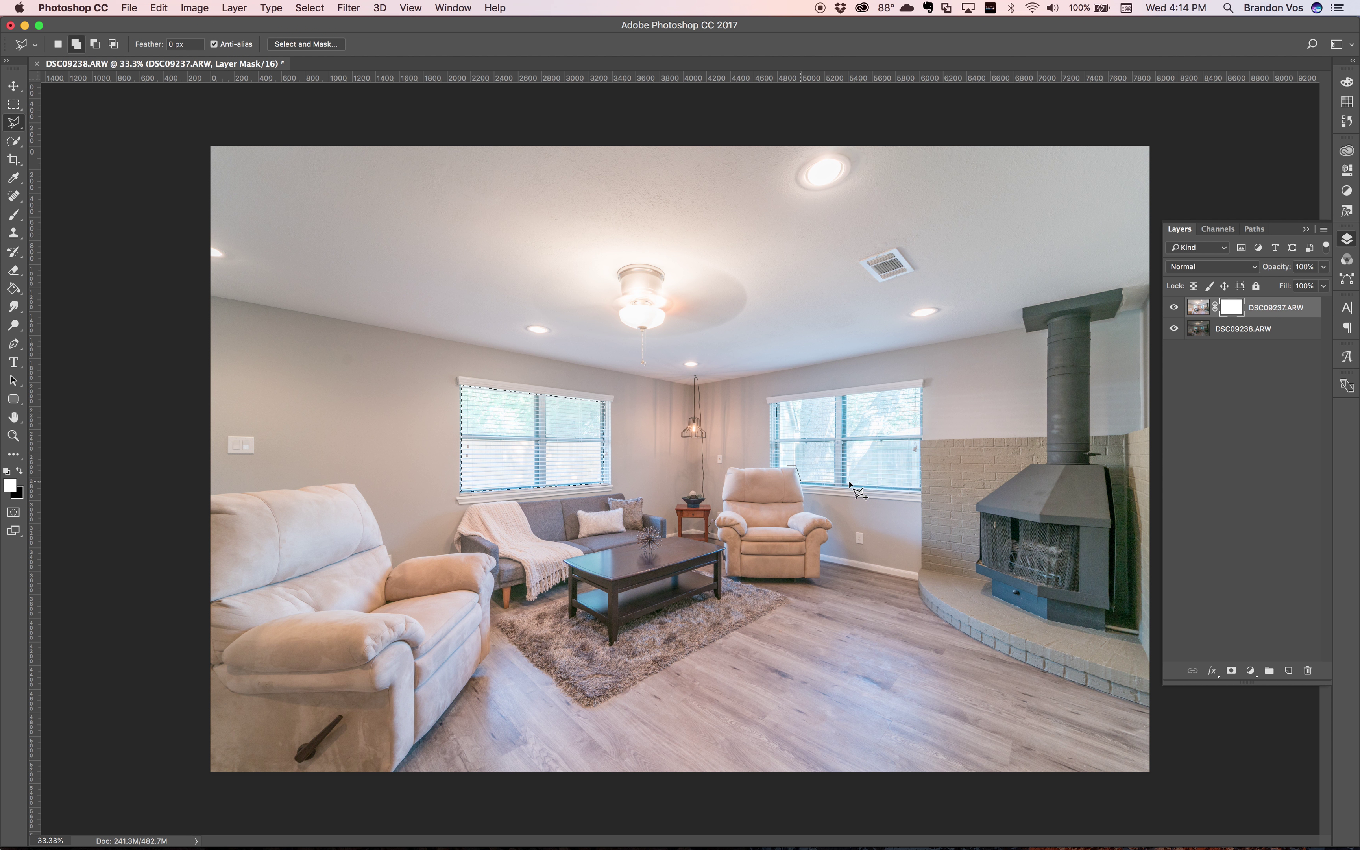
pyautogui.click(920, 490)
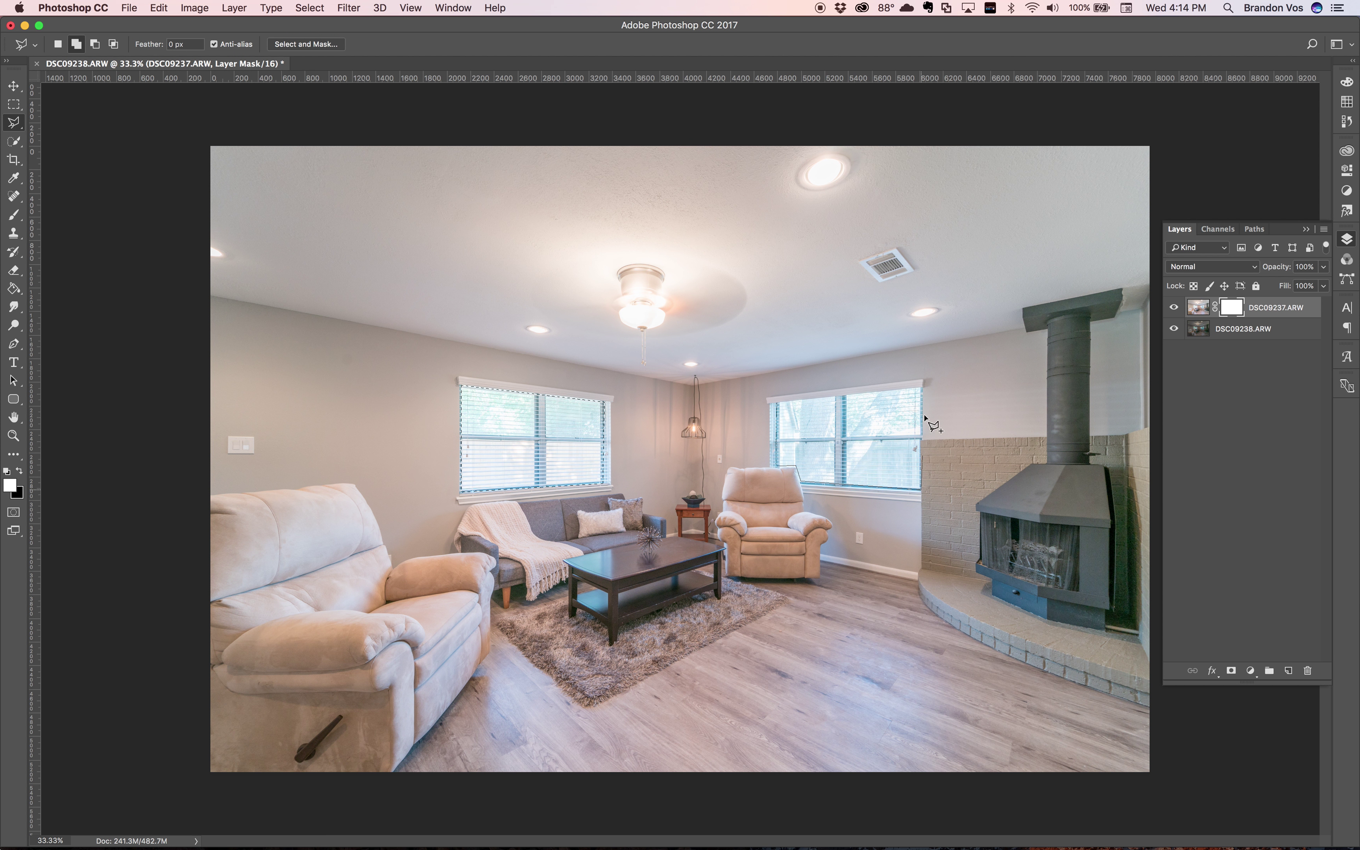
pyautogui.click(921, 387)
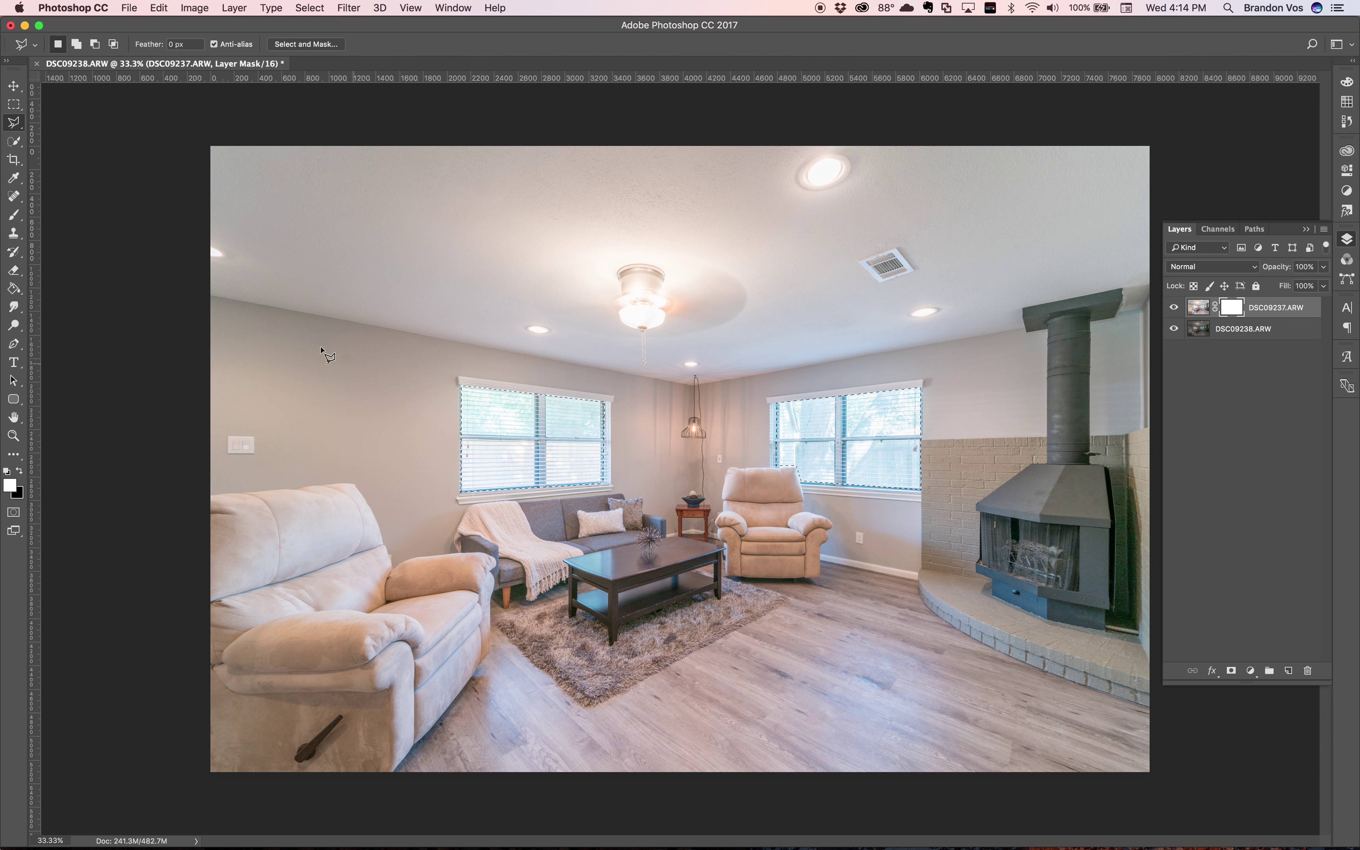
# - Subtract the vertical centre dividers of both windows from the selection with the Rectangular Marquee
pyautogui.click(13, 104)
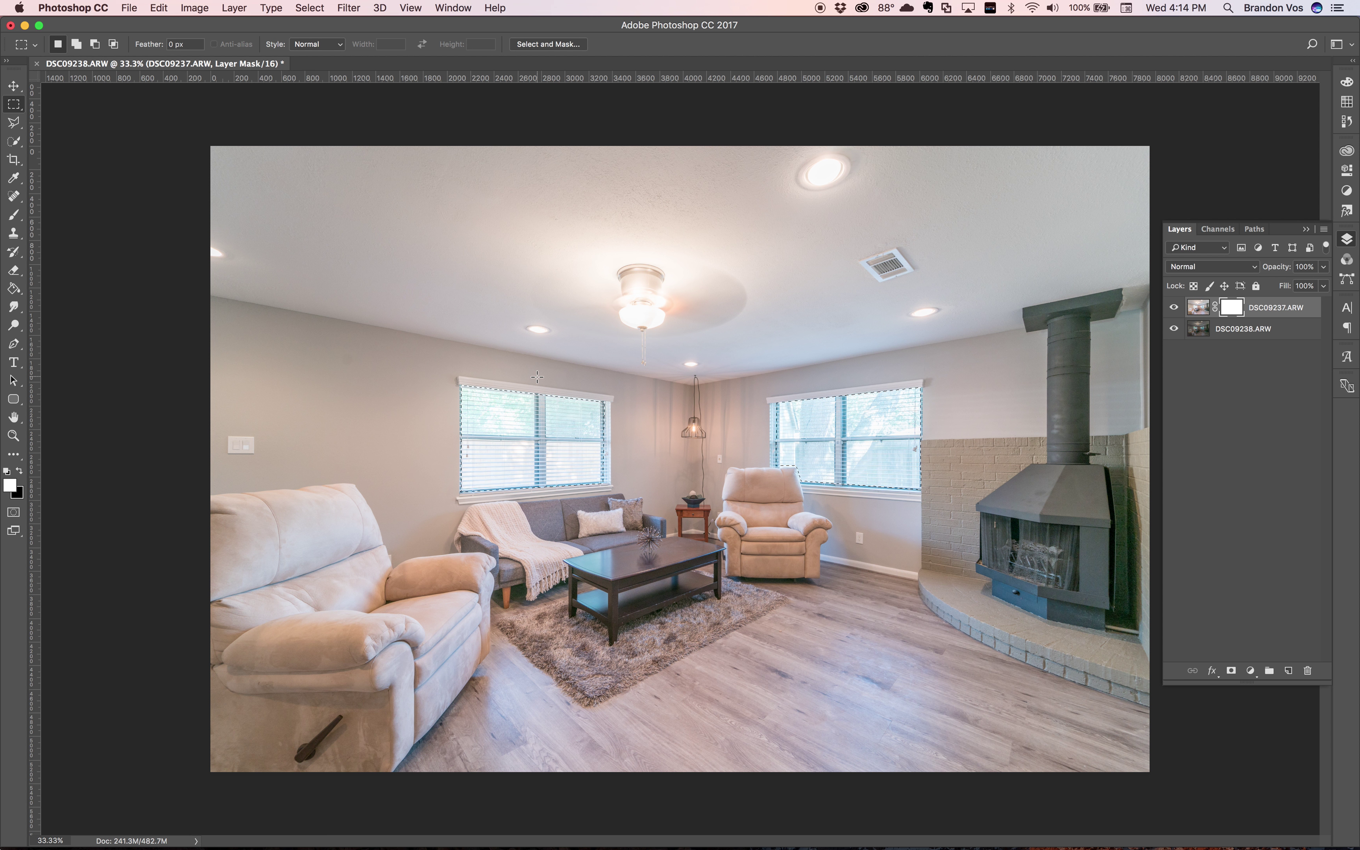
pyautogui.moveTo(540, 381); pyautogui.dragTo(545, 543)
pyautogui.moveTo(836, 378); pyautogui.dragTo(841, 526)
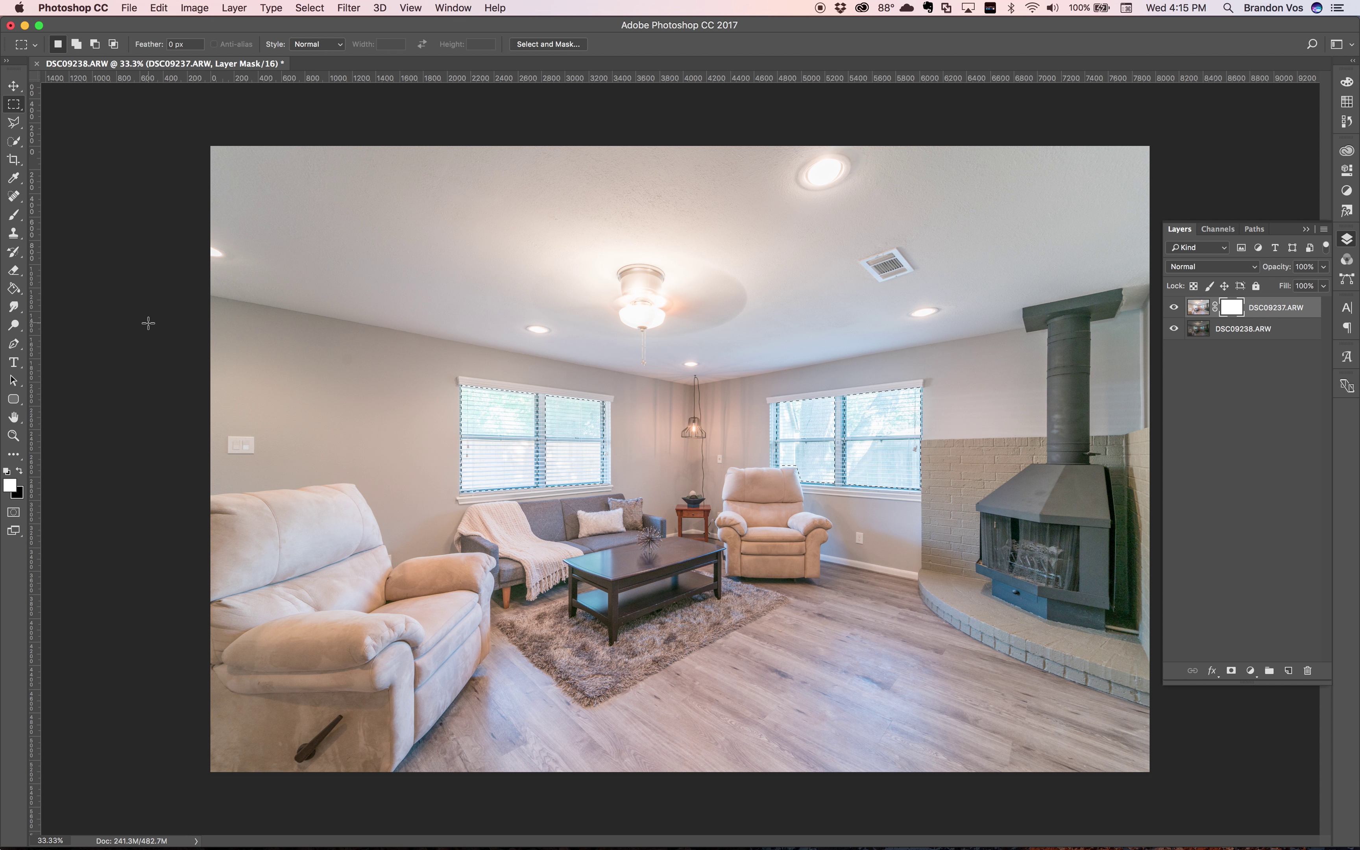
# - Paint black on the mask inside both selected windows with a 500 px brush to bring in the darker exposure, and deselect
pyautogui.press('b')
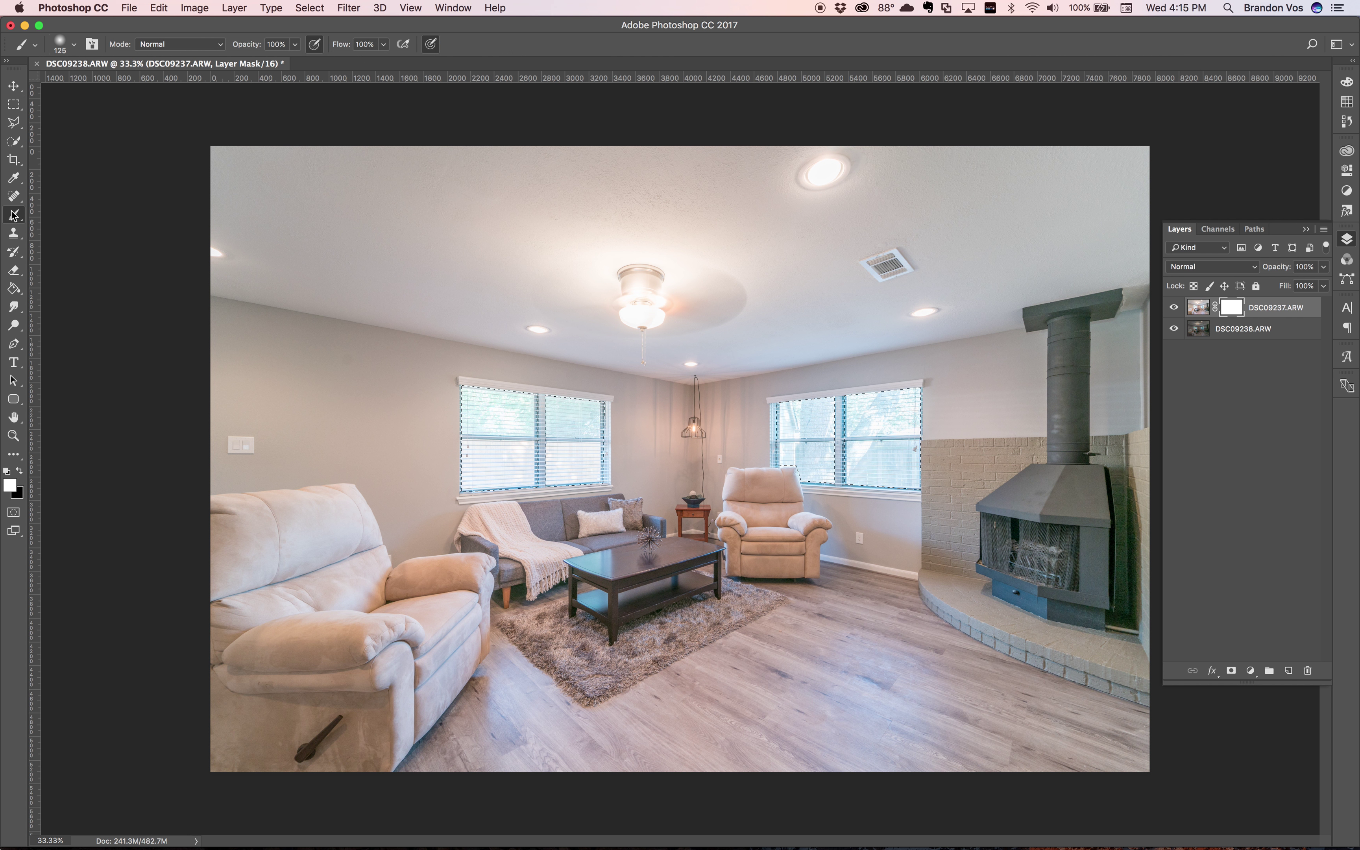
pyautogui.click(19, 471)
pyautogui.press(']')
pyautogui.press(']')
pyautogui.press(']')
pyautogui.press(']')
pyautogui.press(']')
pyautogui.press(']')
pyautogui.press(']')
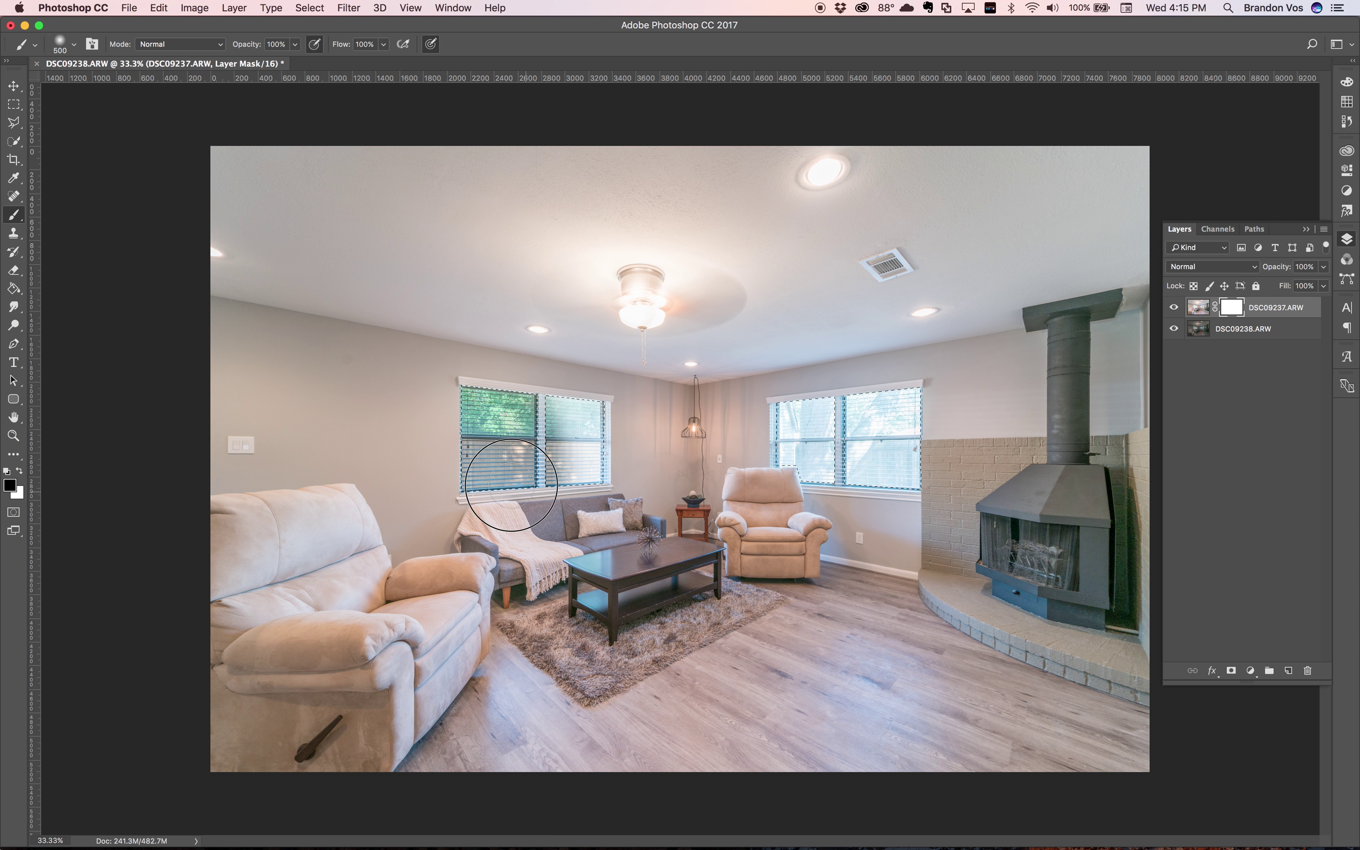
pyautogui.moveTo(557, 412); pyautogui.dragTo(560, 433)
pyautogui.moveTo(829, 460)
pyautogui.mouseDown()
pyautogui.moveTo(777, 410)
pyautogui.moveTo(814, 486)
pyautogui.moveTo(866, 435)
pyautogui.moveTo(835, 421)
pyautogui.moveTo(887, 476)
pyautogui.moveTo(924, 453)
pyautogui.moveTo(886, 414)
pyautogui.moveTo(897, 479)
pyautogui.moveTo(918, 445)
pyautogui.moveTo(893, 404)
pyautogui.moveTo(851, 471)
pyautogui.moveTo(931, 478)
pyautogui.moveTo(853, 428)
pyautogui.moveTo(785, 412)
pyautogui.moveTo(841, 451)
pyautogui.moveTo(815, 397)
pyautogui.mouseUp()
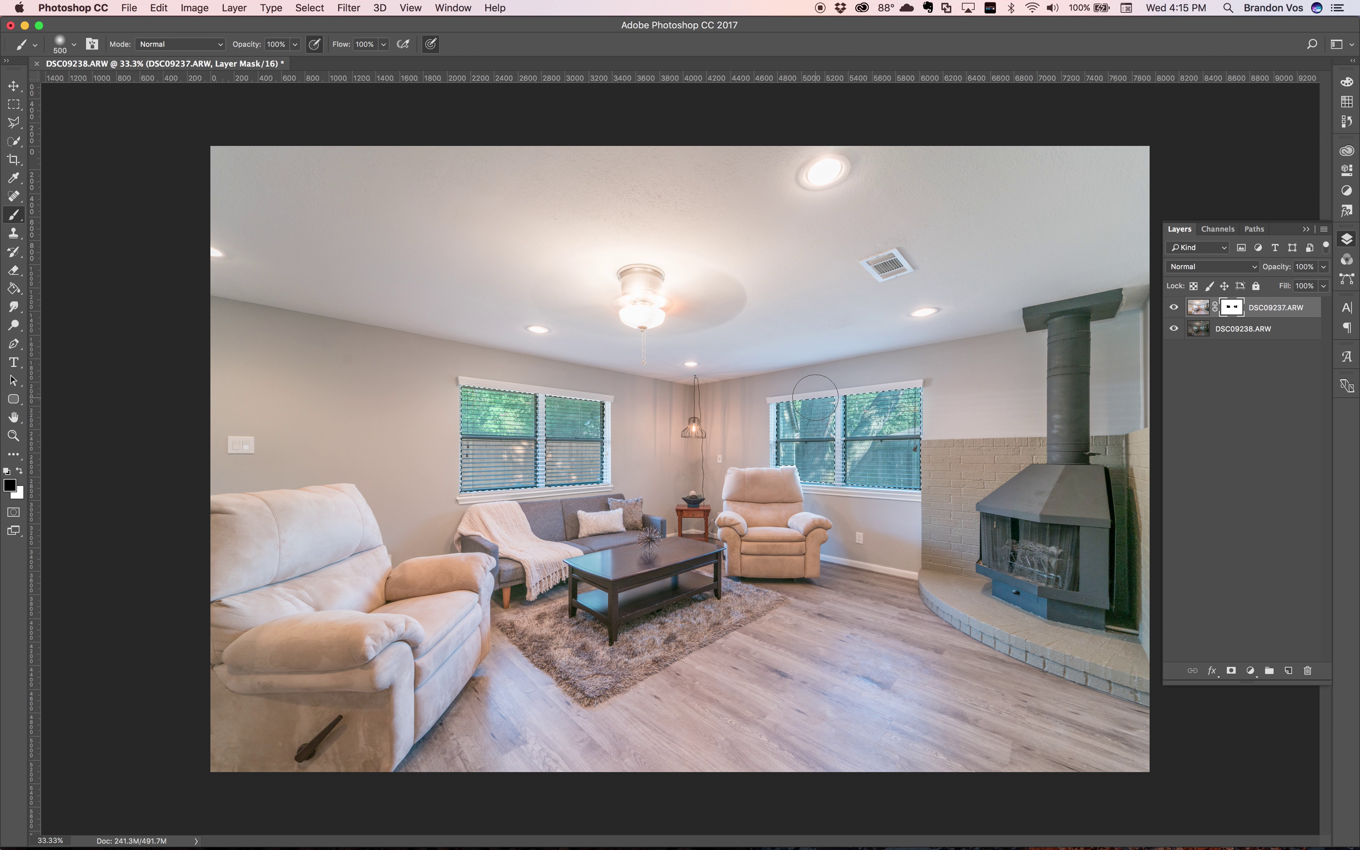
pyautogui.press('super+d')
pyautogui.click(193, 8)
pyautogui.moveTo(201, 51)
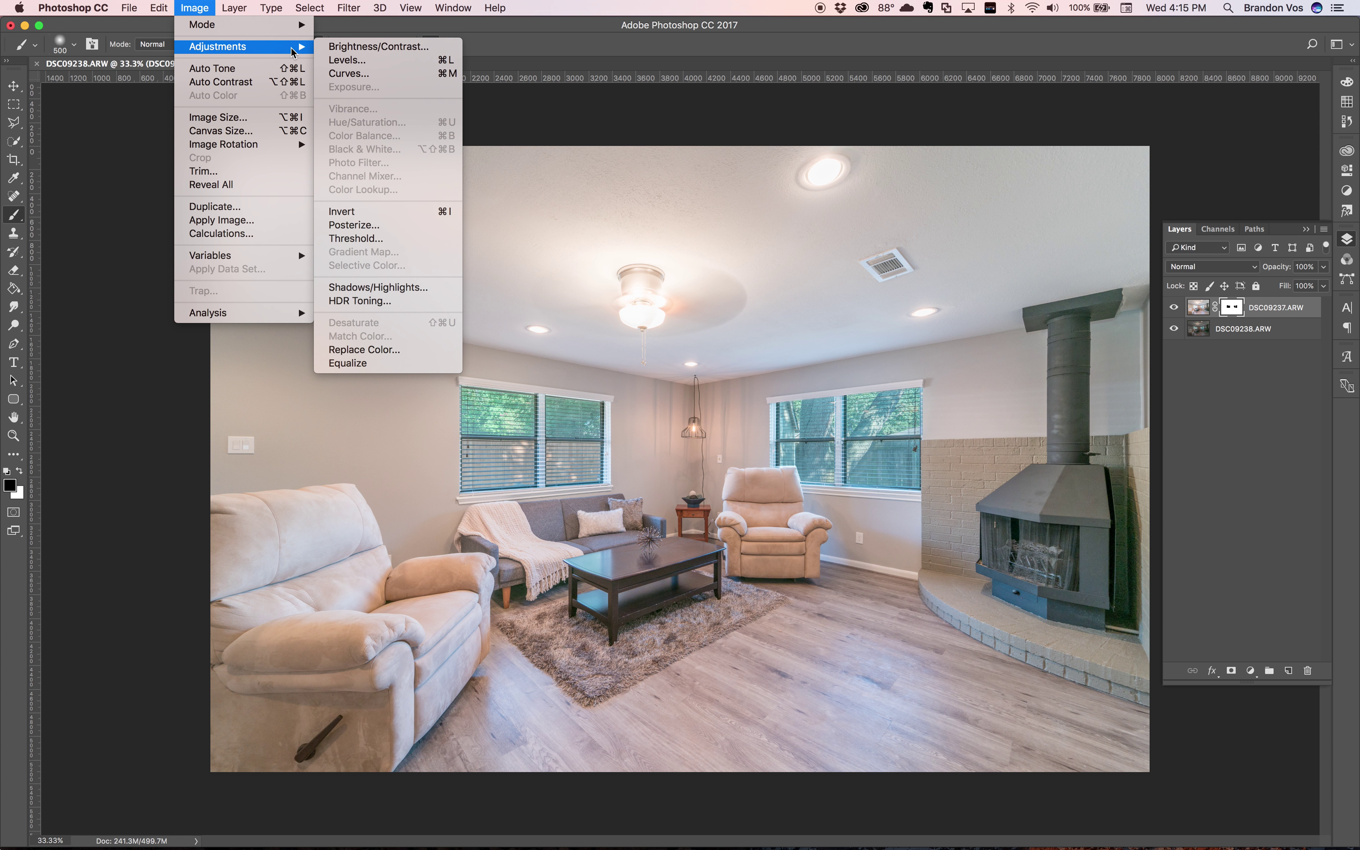
pyautogui.click(726, 193)
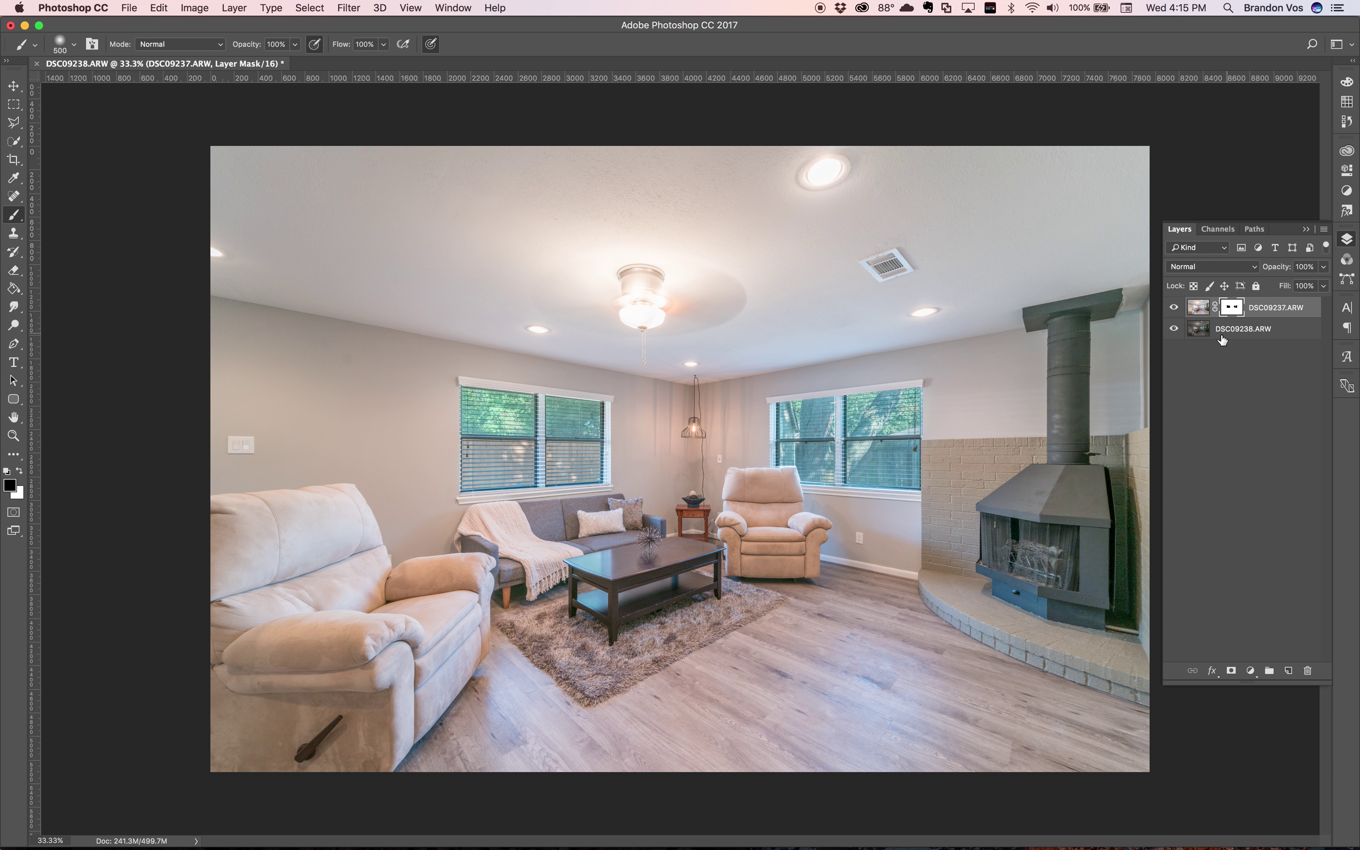
# - Apply a midtone Color Balance of +21 toward red and -20 toward yellow to the DSC09238.ARW layer
pyautogui.click(1201, 333)
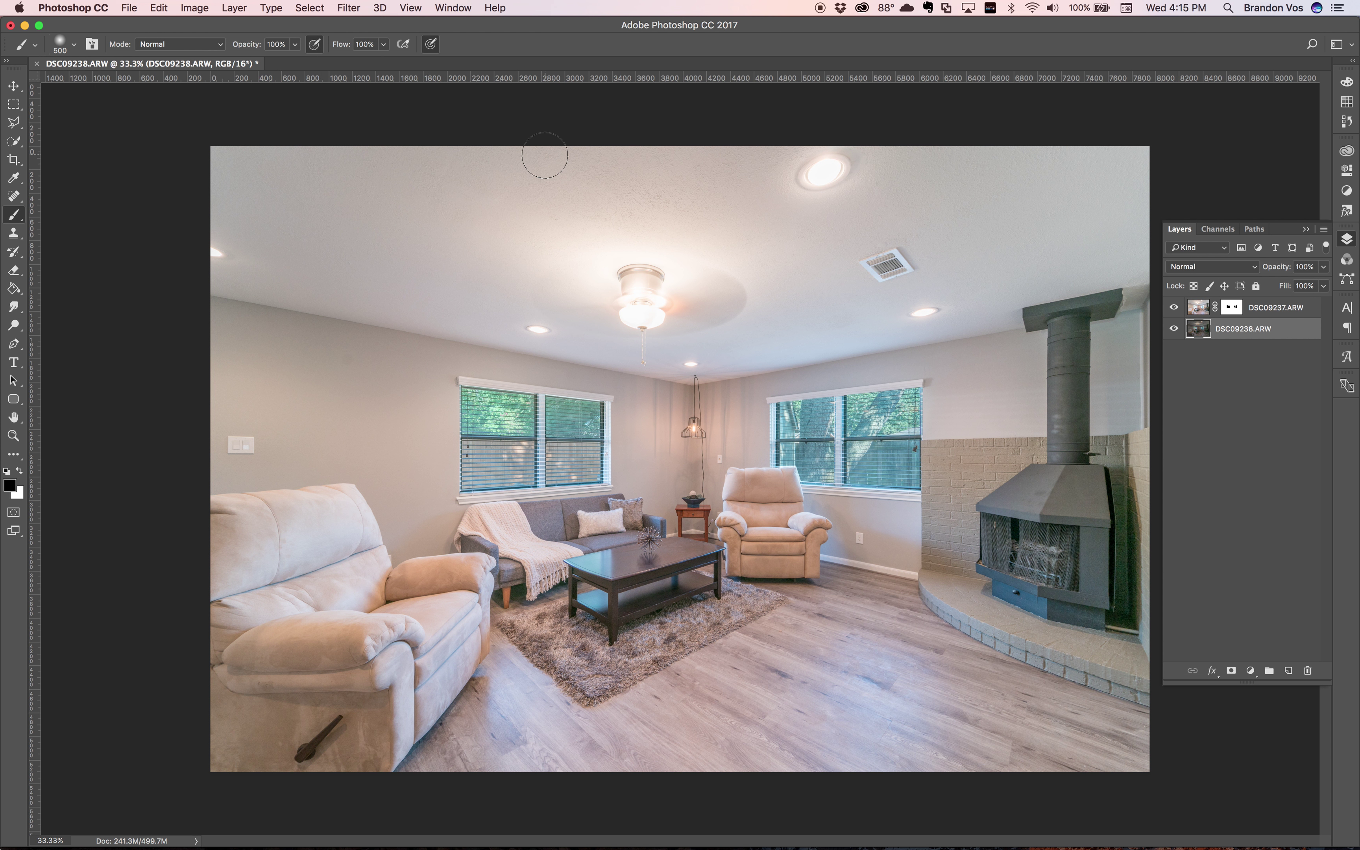
pyautogui.click(180, 5)
pyautogui.moveTo(242, 51)
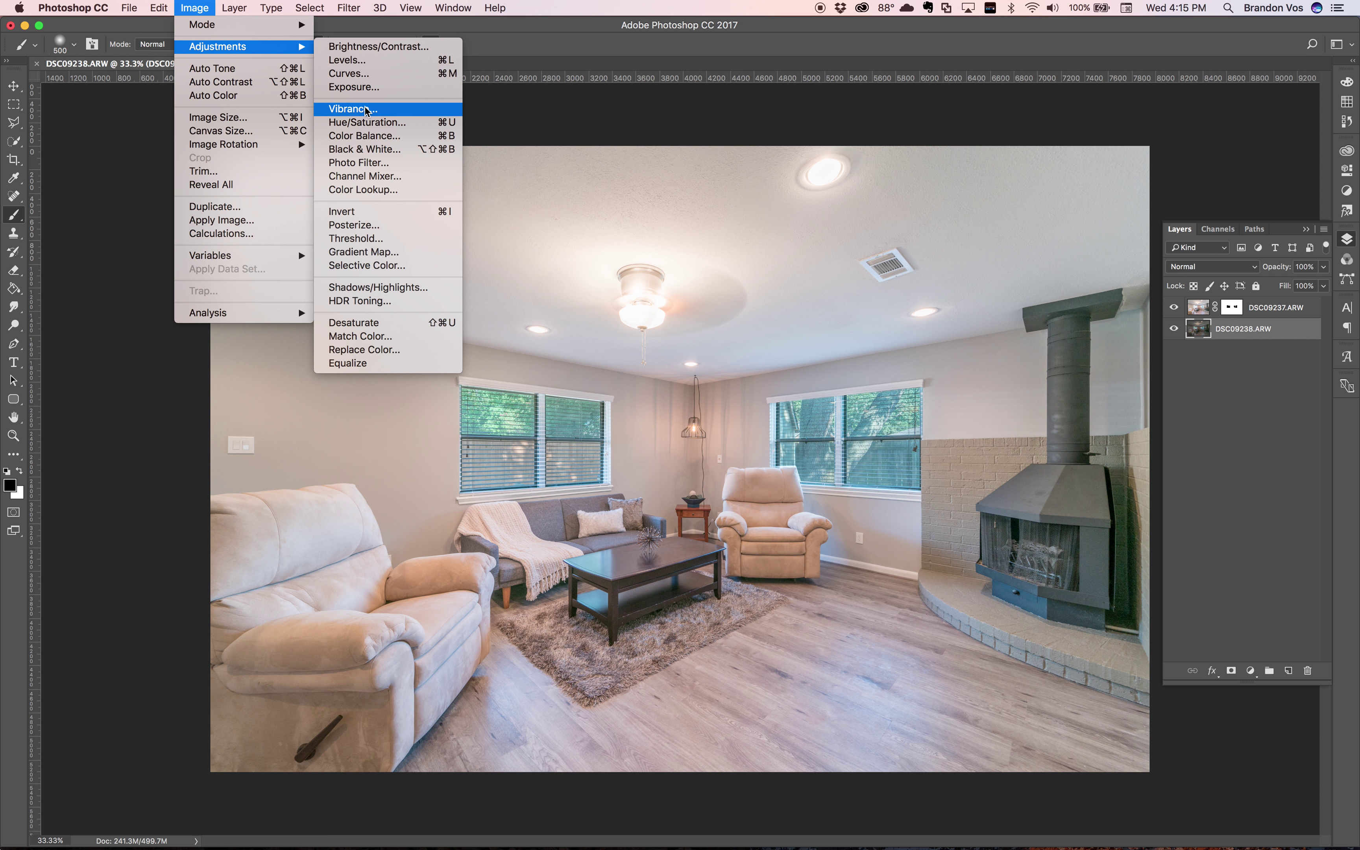
pyautogui.click(364, 136)
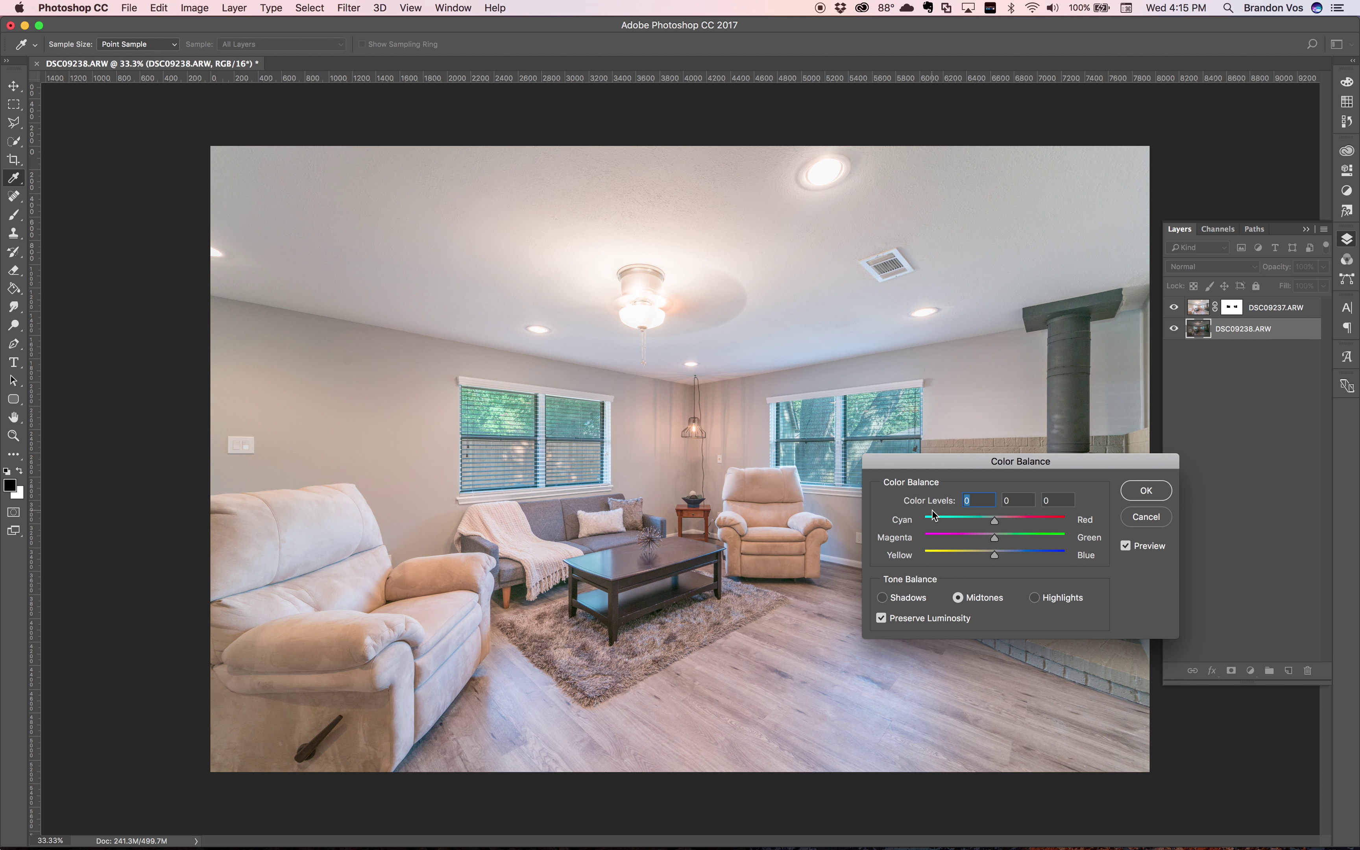
pyautogui.moveTo(996, 558); pyautogui.dragTo(1011, 523)
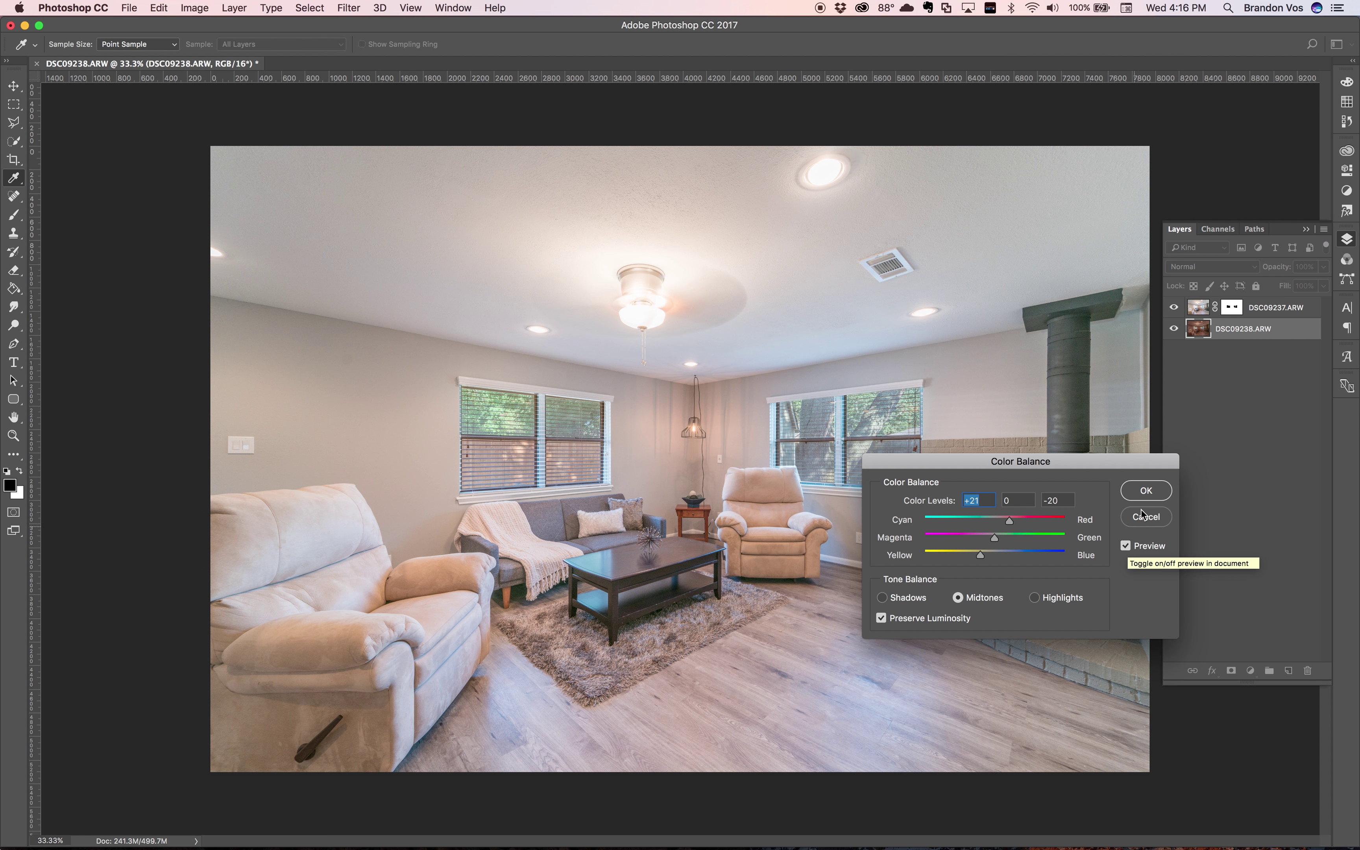
pyautogui.click(1146, 490)
pyautogui.press('b')
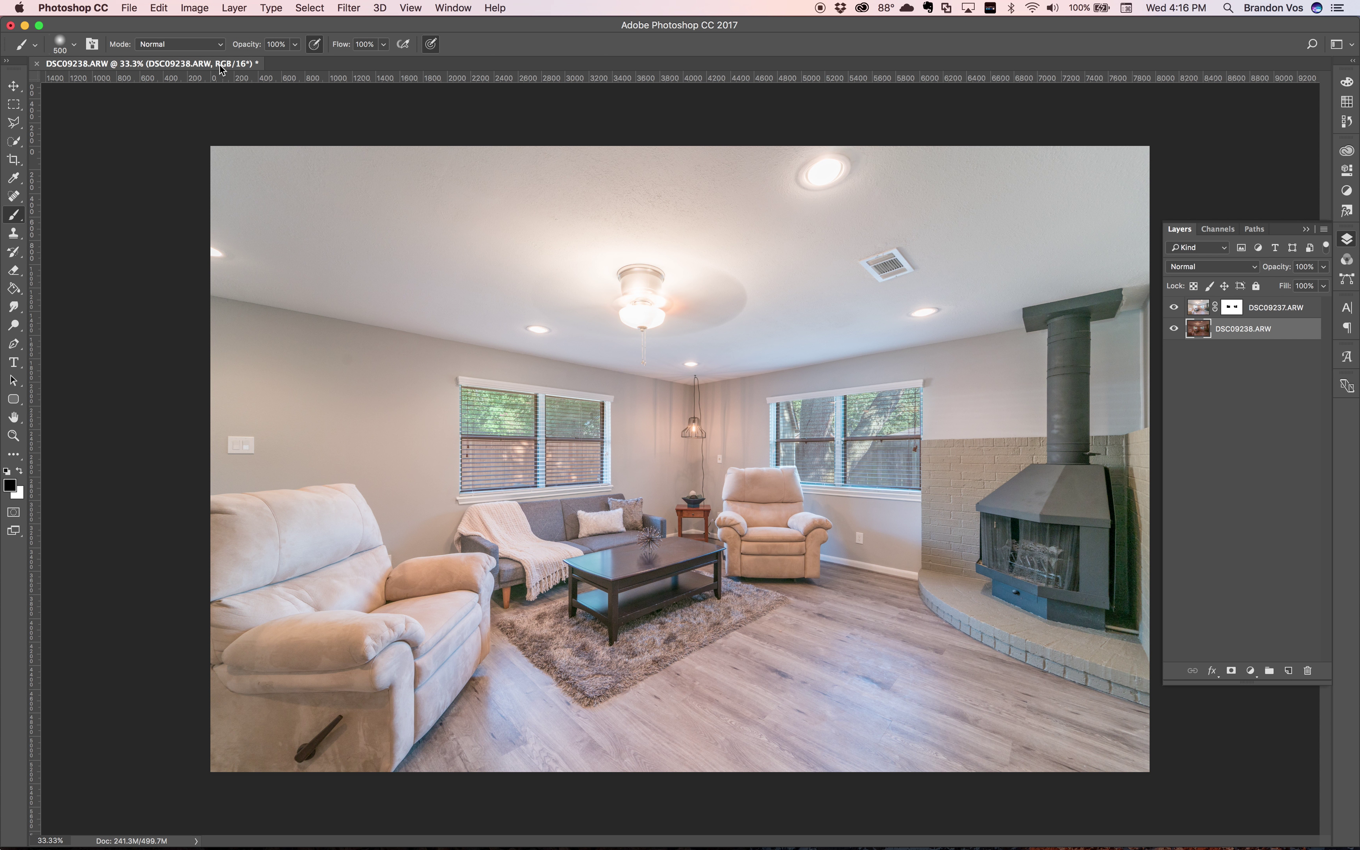
# - Raise the DSC09238.ARW layer's brightness to 35 with Brightness/Contrast
pyautogui.click(194, 8)
pyautogui.moveTo(235, 50)
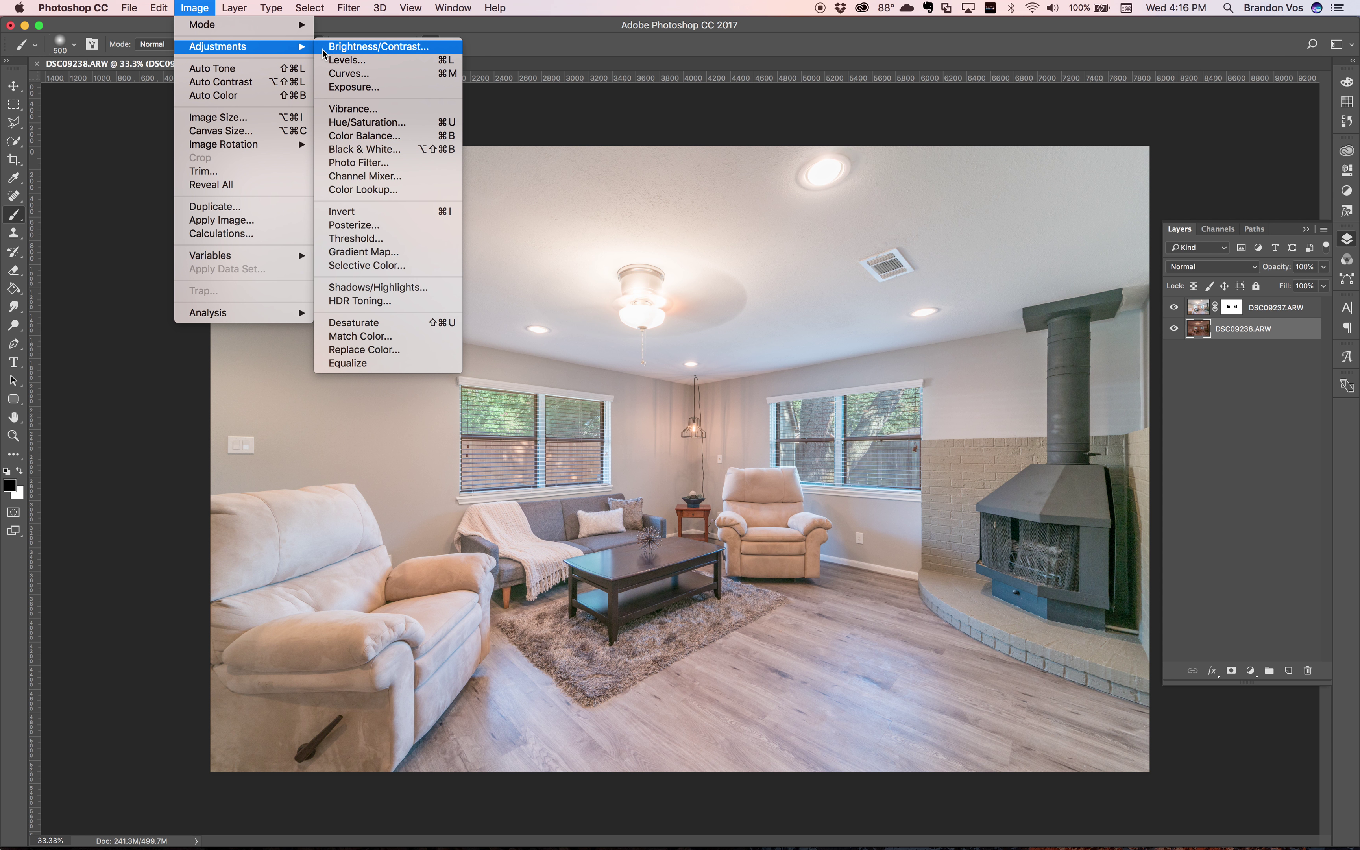
pyautogui.click(371, 46)
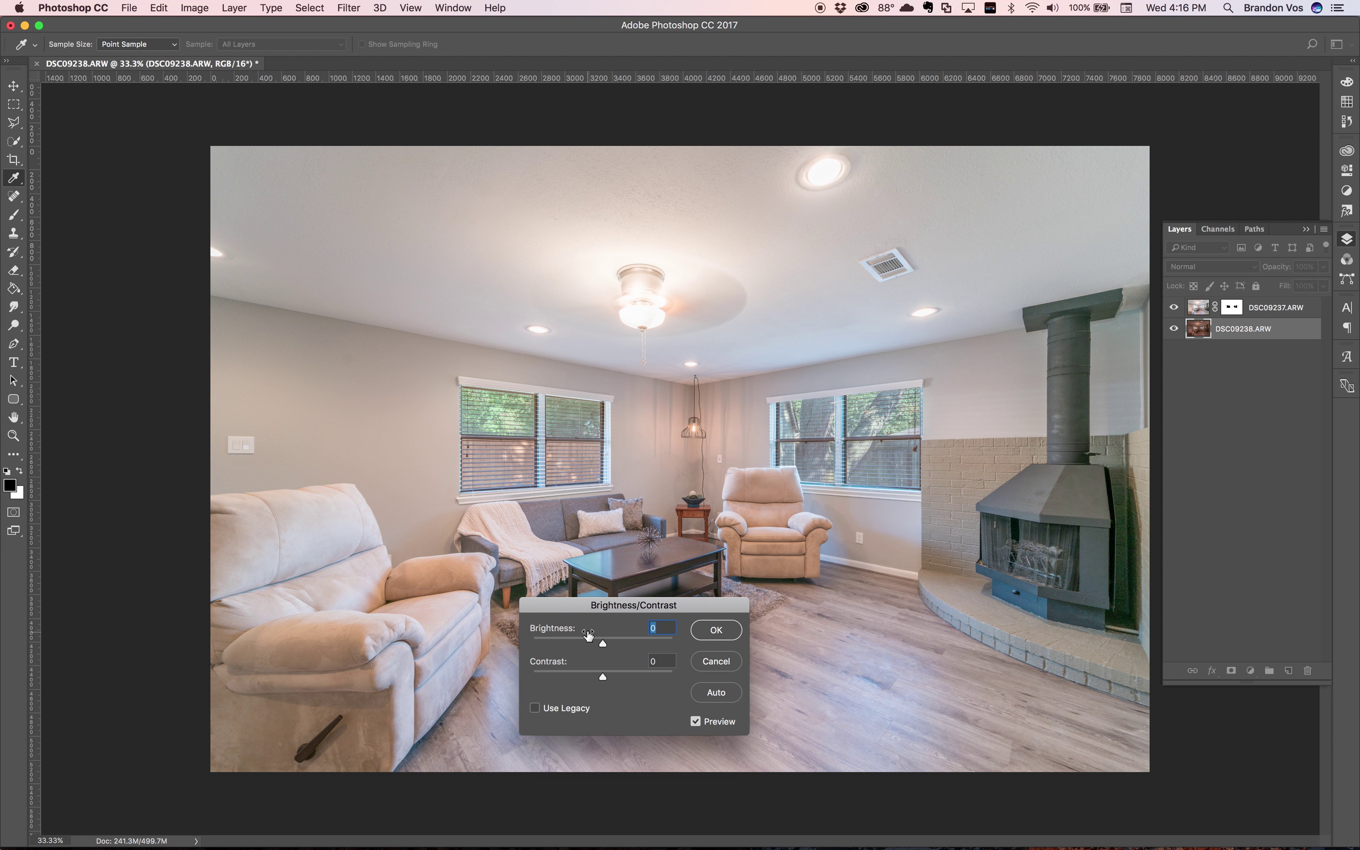
pyautogui.moveTo(588, 634); pyautogui.dragTo(613, 637)
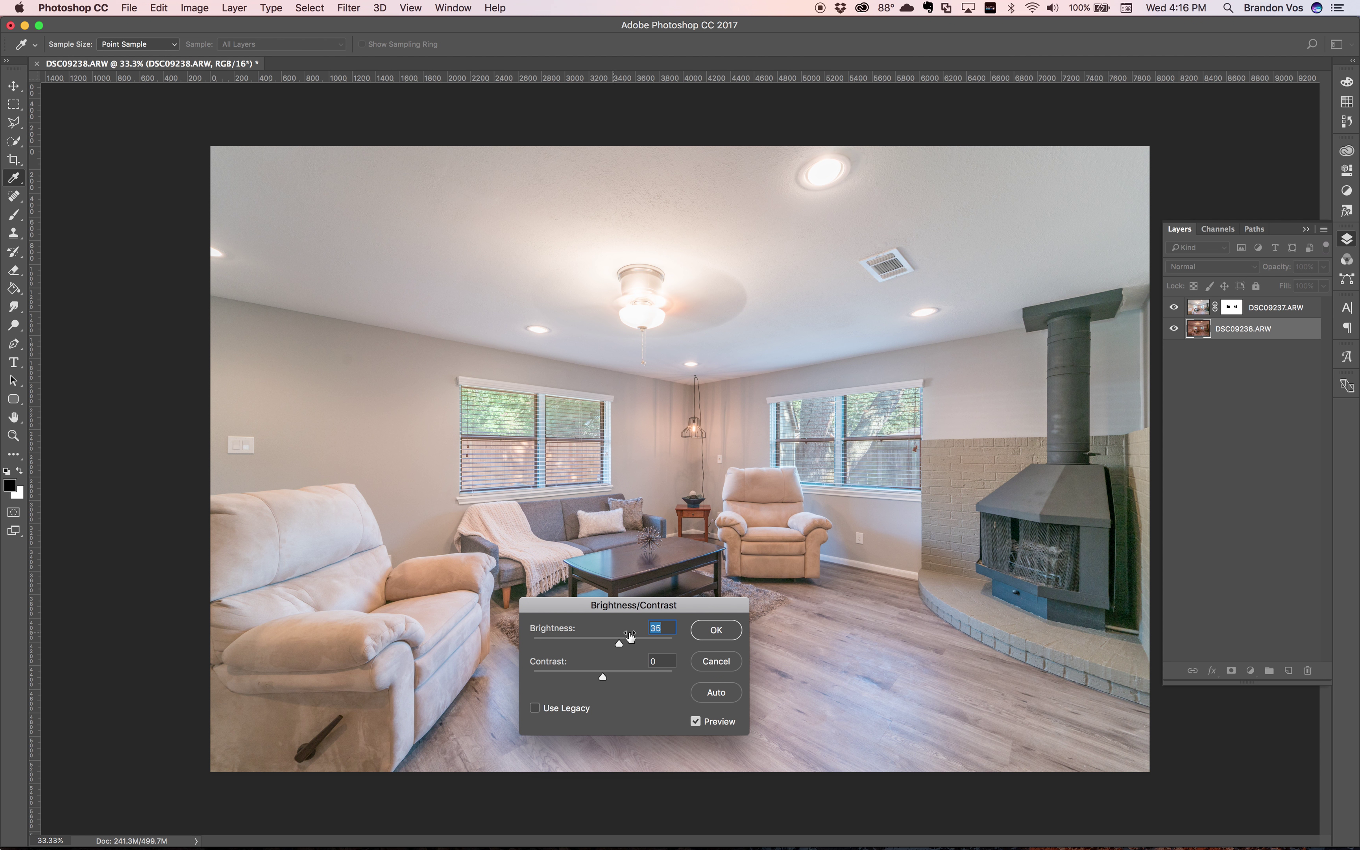
pyautogui.click(703, 632)
pyautogui.press('b')
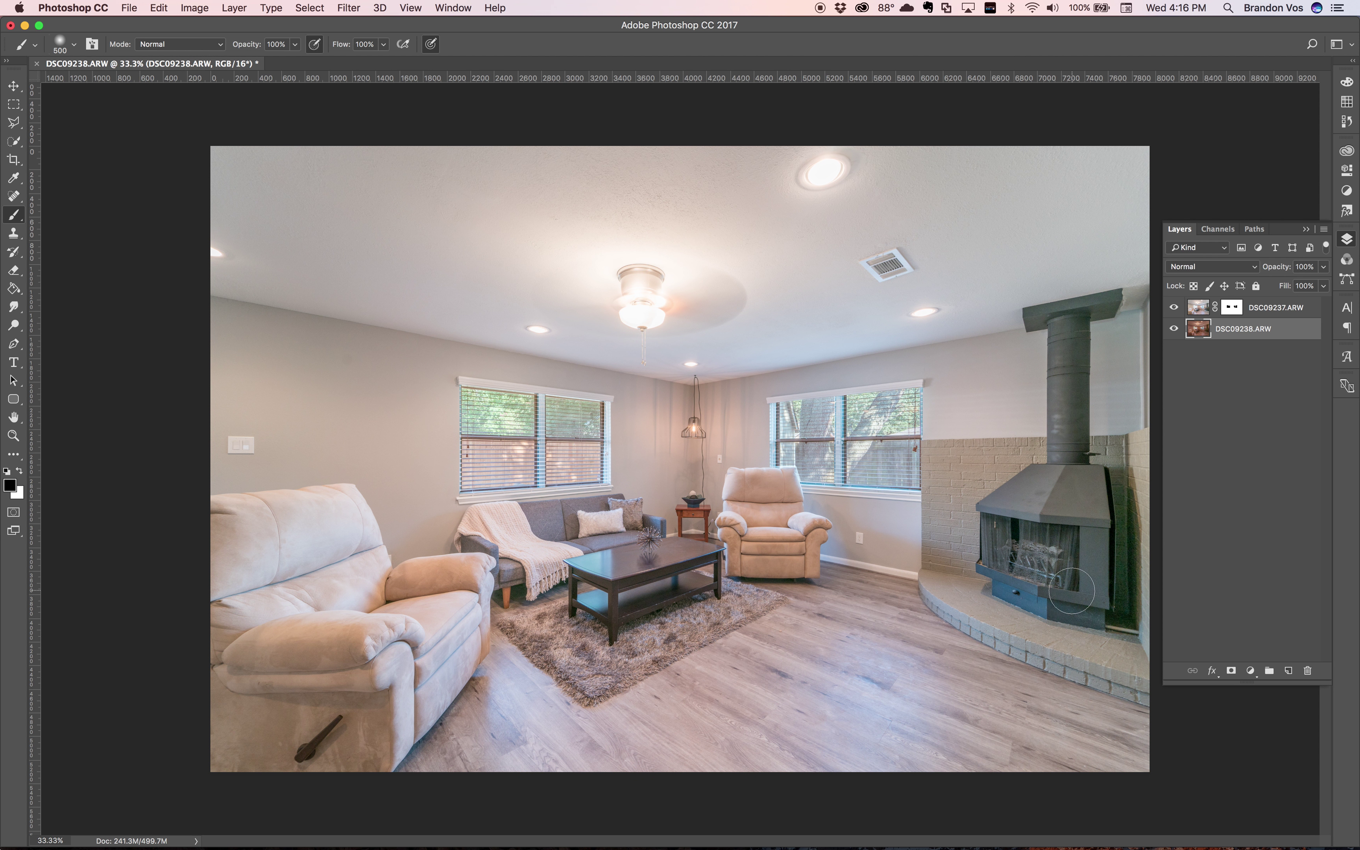
# - Flatten the image and undo the flattening
pyautogui.click(1325, 230)
pyautogui.click(1246, 636)
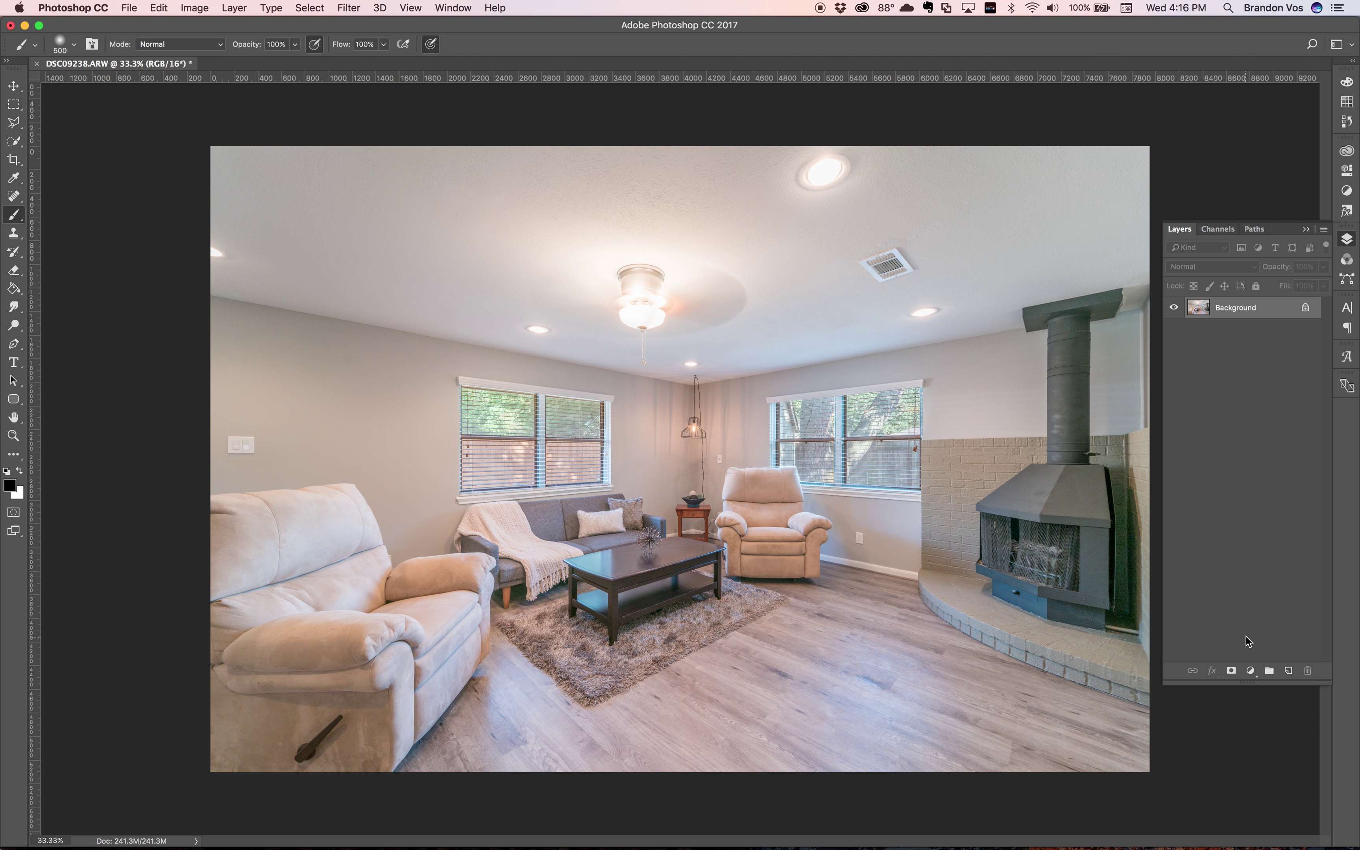
pyautogui.press('super+z')
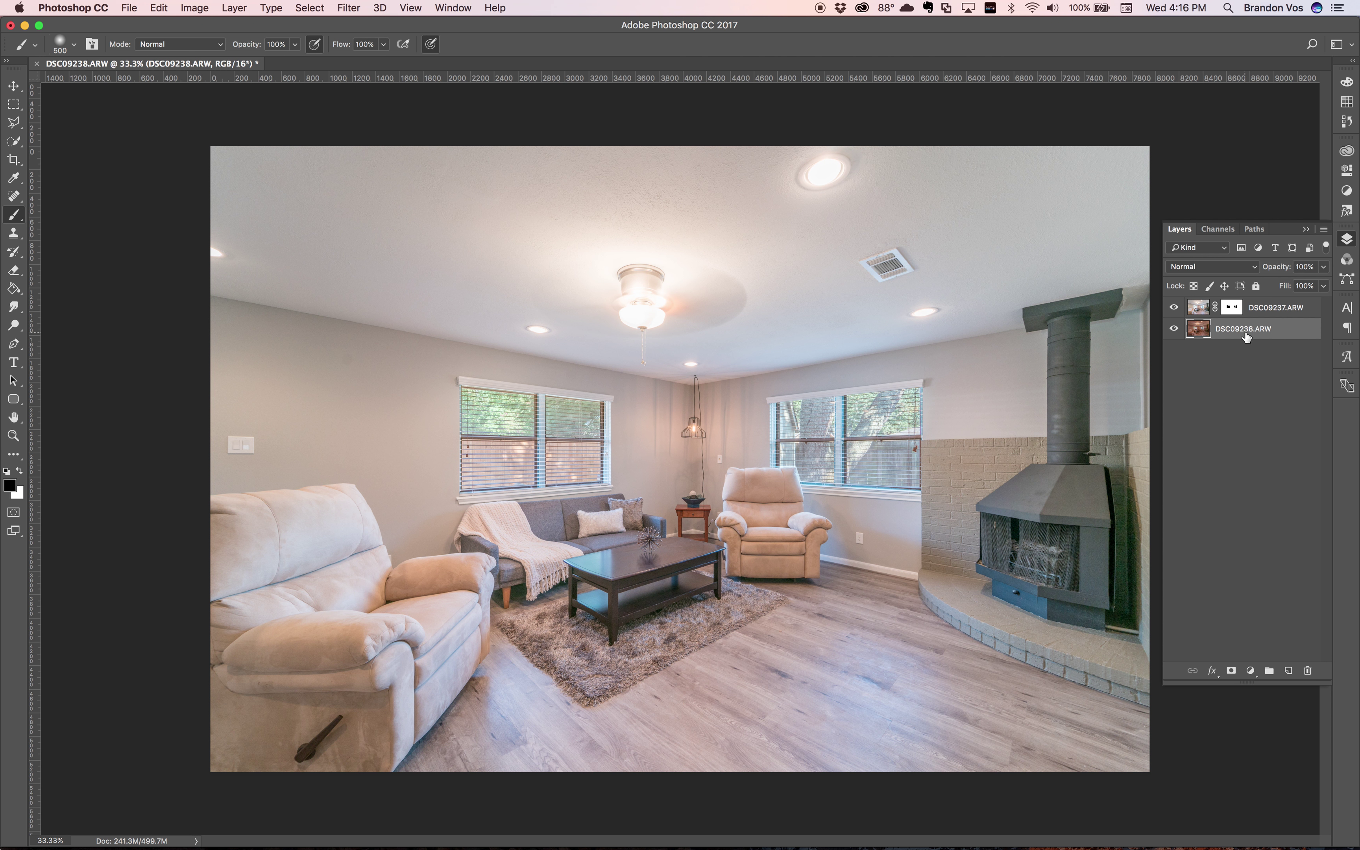
# - Tone down the ceiling fan light and recessed lights by painting black on the DSC09237.ARW mask with a 250 px brush at 16% flow
pyautogui.click(1231, 308)
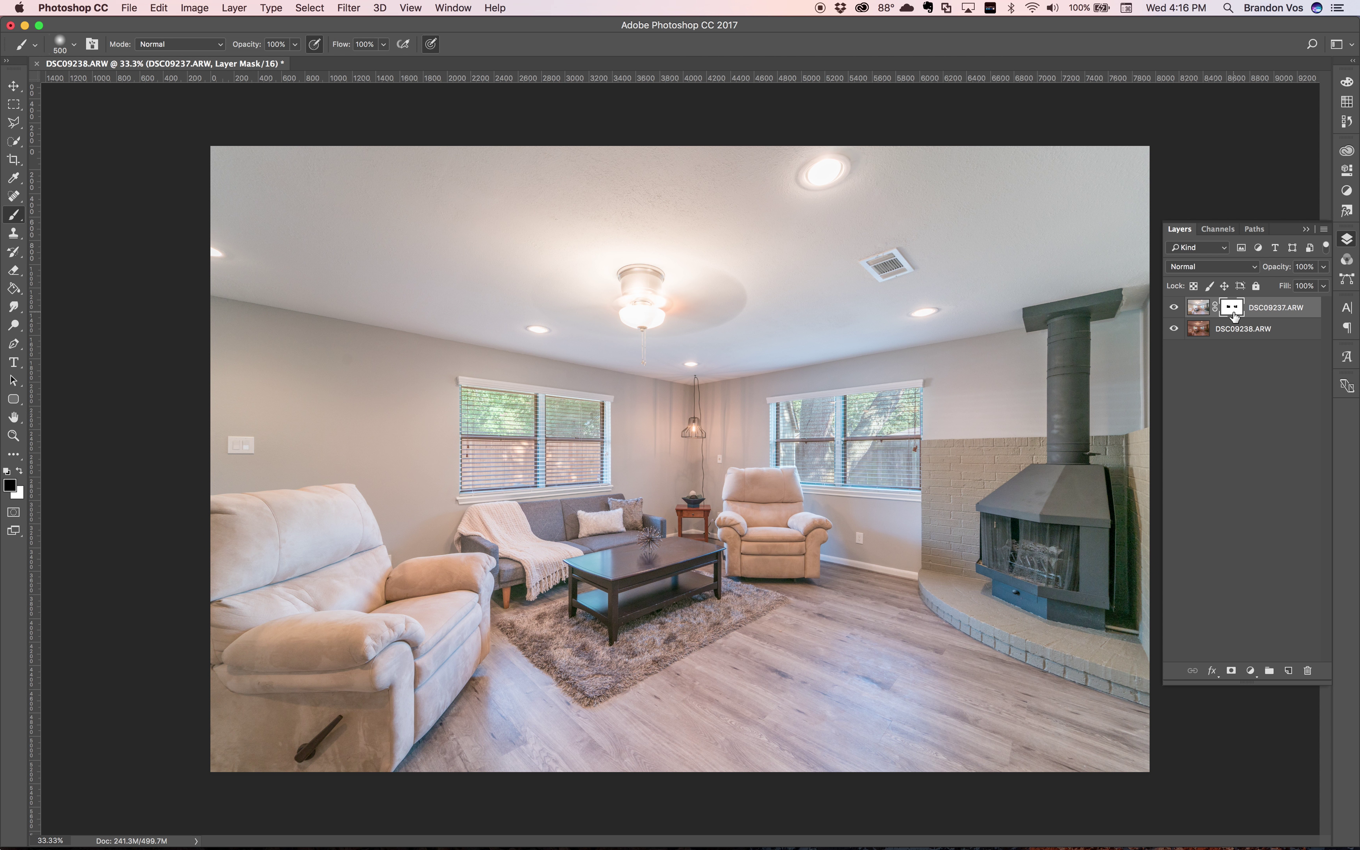
pyautogui.click(385, 45)
pyautogui.moveTo(383, 62); pyautogui.dragTo(331, 61)
pyautogui.press('[')
pyautogui.press('[')
pyautogui.press('[')
pyautogui.moveTo(631, 316)
pyautogui.mouseDown()
pyautogui.moveTo(659, 312)
pyautogui.moveTo(633, 312)
pyautogui.mouseUp()
pyautogui.moveTo(831, 165); pyautogui.dragTo(833, 167)
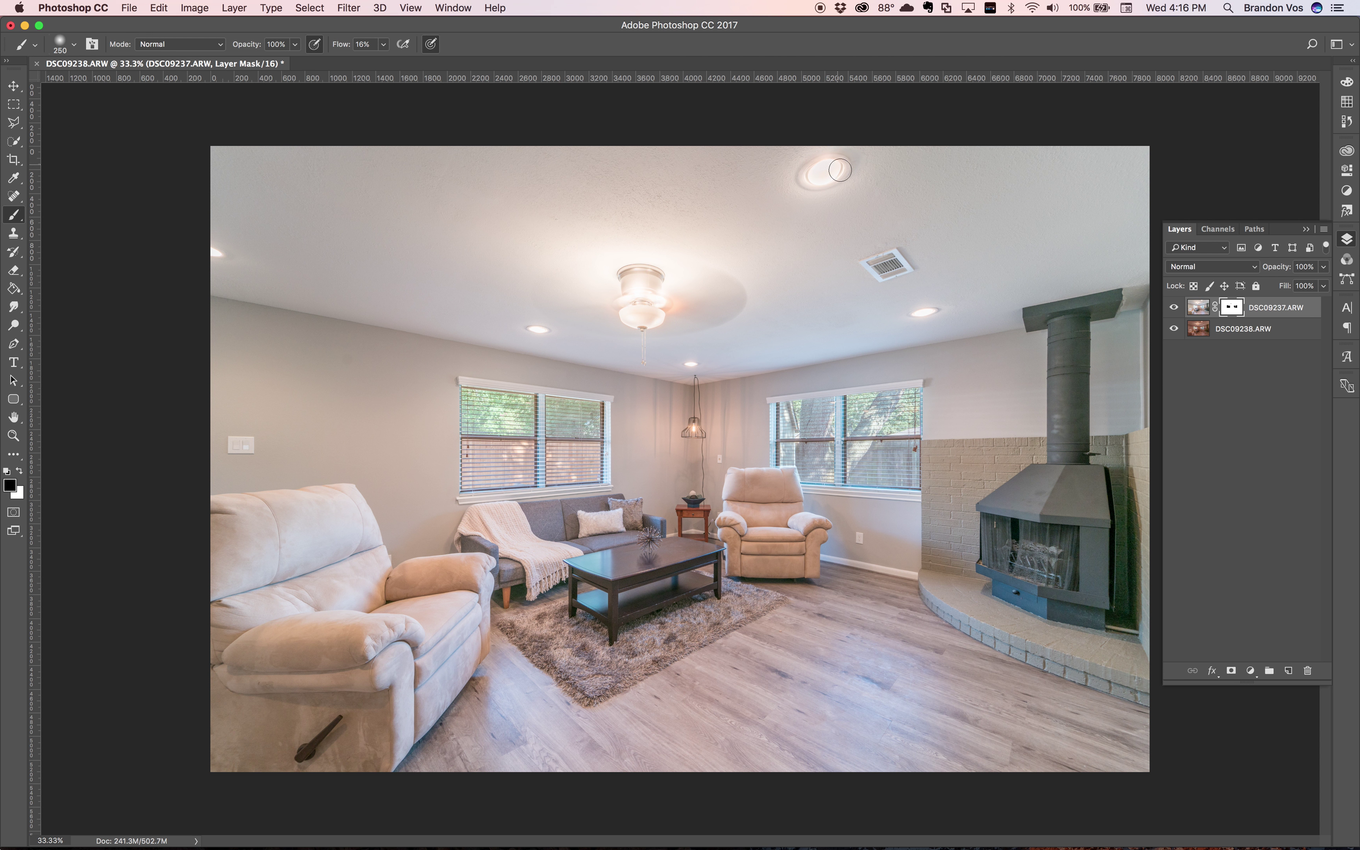
pyautogui.moveTo(922, 314); pyautogui.dragTo(927, 316)
pyautogui.moveTo(537, 330); pyautogui.dragTo(538, 331)
# - Try painting the wood floor on the mask with a 600 px brush at 16% flow, and undo the stroke
pyautogui.press(']')
pyautogui.press(']')
pyautogui.moveTo(512, 777)
pyautogui.mouseDown()
pyautogui.moveTo(511, 669)
pyautogui.moveTo(553, 769)
pyautogui.moveTo(556, 690)
pyautogui.moveTo(589, 762)
pyautogui.moveTo(587, 710)
pyautogui.moveTo(645, 760)
pyautogui.moveTo(627, 731)
pyautogui.moveTo(635, 714)
pyautogui.moveTo(689, 710)
pyautogui.moveTo(645, 711)
pyautogui.moveTo(712, 673)
pyautogui.moveTo(659, 768)
pyautogui.moveTo(739, 713)
pyautogui.moveTo(736, 761)
pyautogui.moveTo(897, 691)
pyautogui.moveTo(822, 765)
pyautogui.moveTo(937, 693)
pyautogui.moveTo(957, 704)
pyautogui.moveTo(900, 778)
pyautogui.moveTo(1000, 716)
pyautogui.moveTo(1009, 755)
pyautogui.moveTo(1103, 764)
pyautogui.moveTo(1044, 701)
pyautogui.moveTo(1091, 735)
pyautogui.moveTo(828, 649)
pyautogui.moveTo(866, 697)
pyautogui.moveTo(843, 680)
pyautogui.moveTo(778, 683)
pyautogui.moveTo(908, 732)
pyautogui.moveTo(940, 696)
pyautogui.moveTo(935, 667)
pyautogui.moveTo(883, 617)
pyautogui.moveTo(733, 652)
pyautogui.moveTo(844, 590)
pyautogui.moveTo(991, 695)
pyautogui.moveTo(1153, 751)
pyautogui.moveTo(1141, 780)
pyautogui.mouseUp()
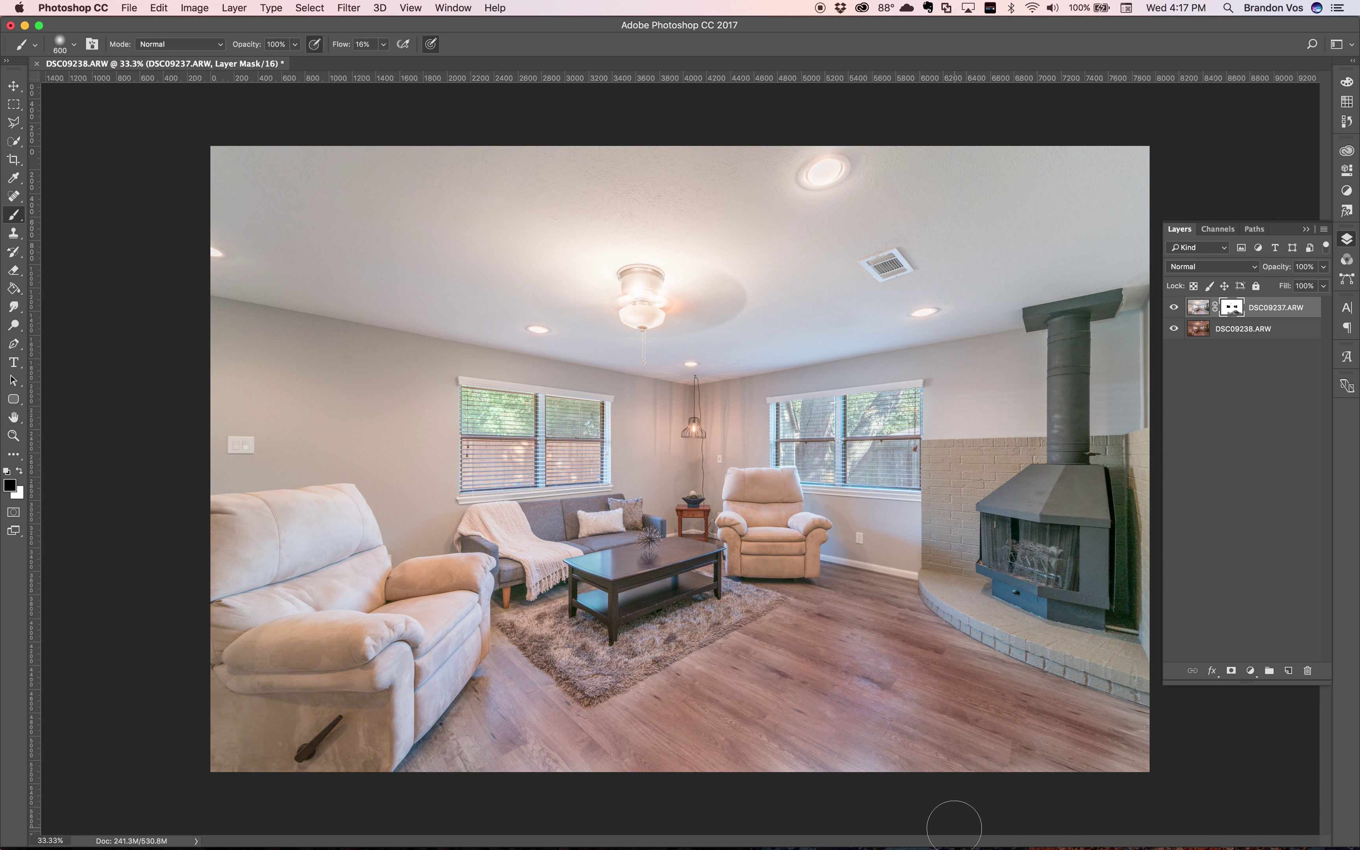
pyautogui.press('super+z')
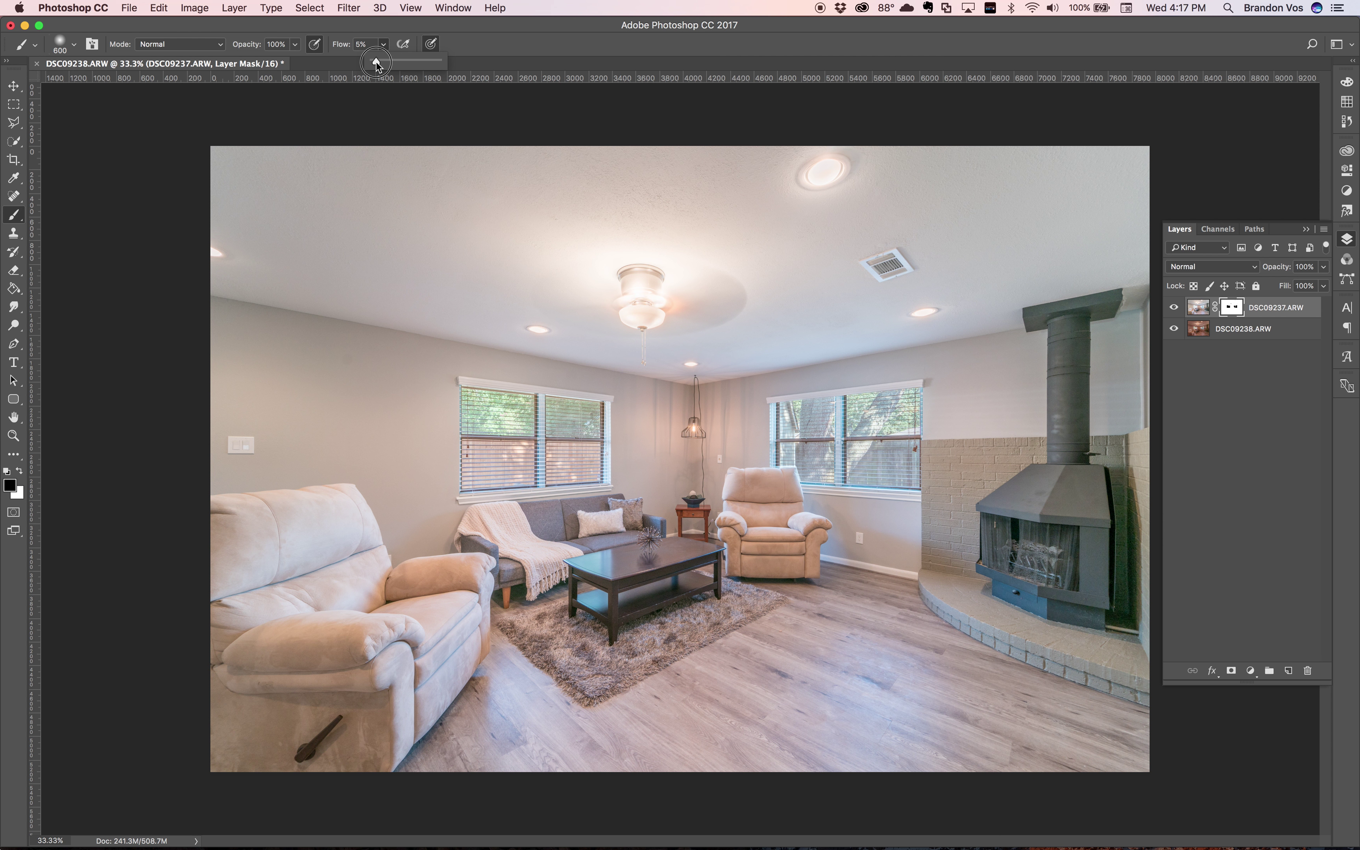
# - Reduce the glare on the wood floor and around the fireplace by painting the mask with an 800 px brush at 5% flow
pyautogui.moveTo(376, 62); pyautogui.dragTo(376, 62)
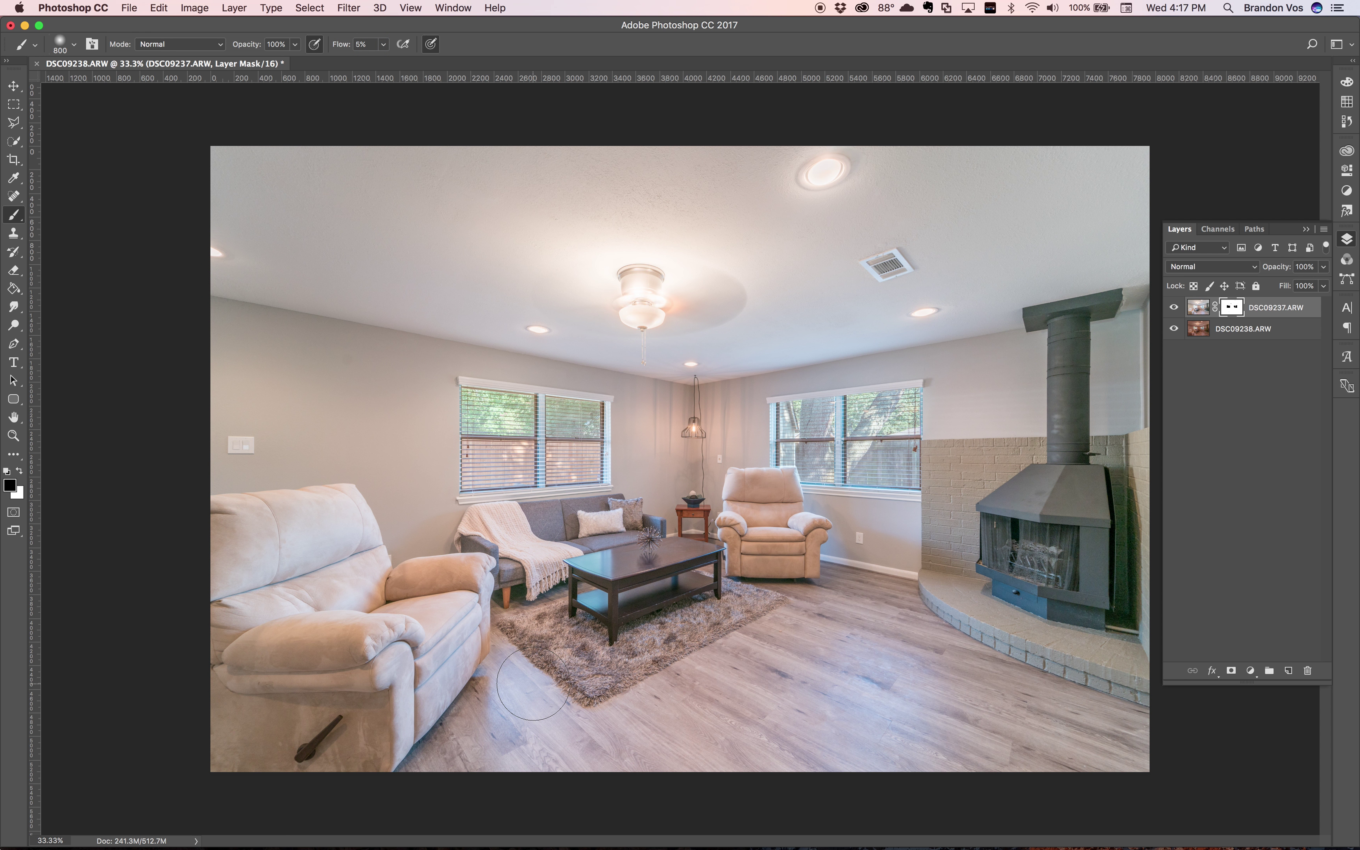
pyautogui.press(']')
pyautogui.press(']')
pyautogui.moveTo(521, 681)
pyautogui.mouseDown()
pyautogui.moveTo(516, 744)
pyautogui.moveTo(500, 698)
pyautogui.moveTo(512, 691)
pyautogui.mouseUp()
pyautogui.moveTo(881, 703)
pyautogui.mouseDown()
pyautogui.moveTo(862, 698)
pyautogui.moveTo(898, 667)
pyautogui.moveTo(889, 737)
pyautogui.moveTo(918, 733)
pyautogui.mouseUp()
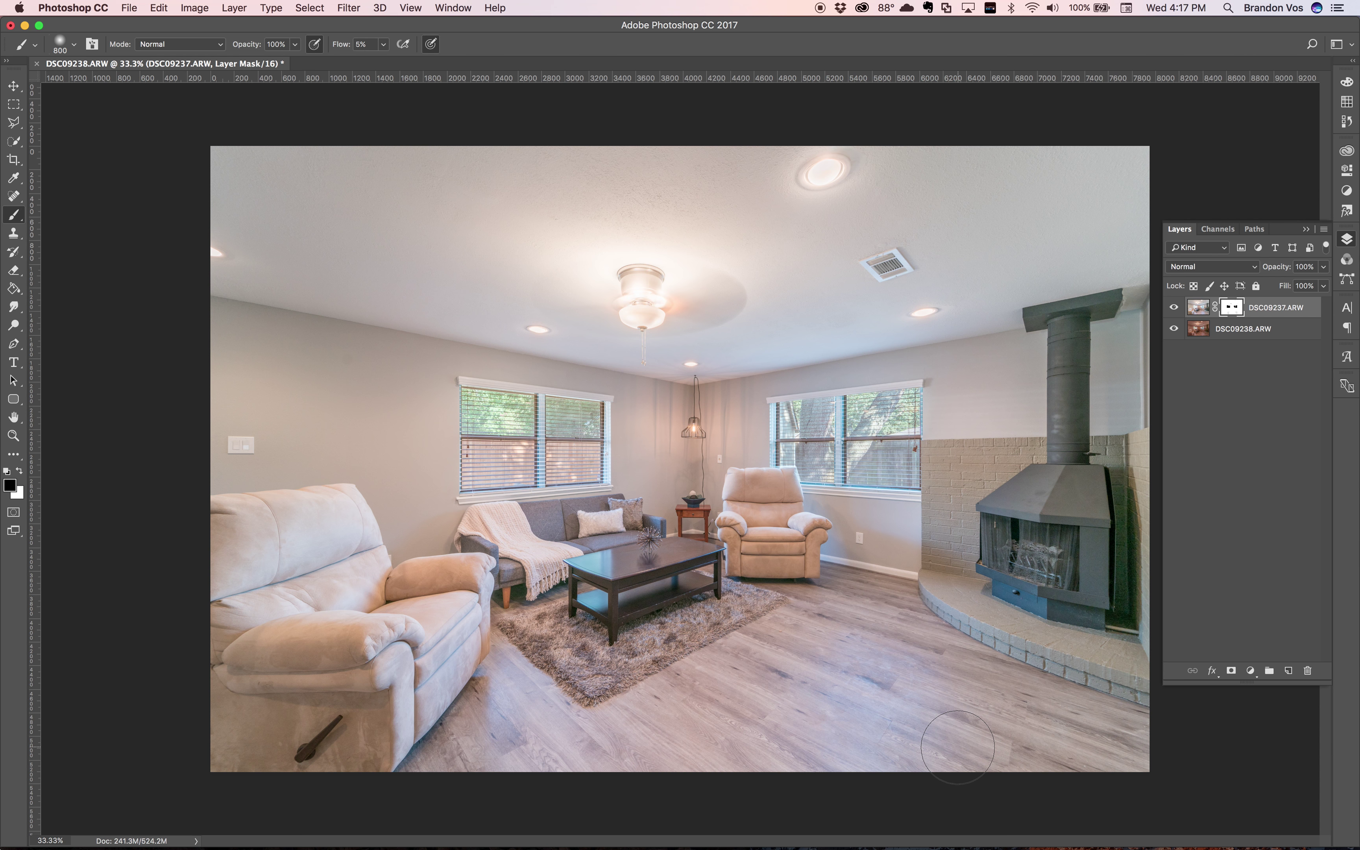
pyautogui.moveTo(1043, 590)
pyautogui.mouseDown()
pyautogui.moveTo(1062, 580)
pyautogui.moveTo(1034, 568)
pyautogui.moveTo(1006, 490)
pyautogui.moveTo(1075, 570)
pyautogui.moveTo(1087, 485)
pyautogui.moveTo(1101, 540)
pyautogui.moveTo(1088, 555)
pyautogui.moveTo(981, 546)
pyautogui.mouseUp()
# - Flatten the image into a single background layer and save the file
pyautogui.click(1326, 230)
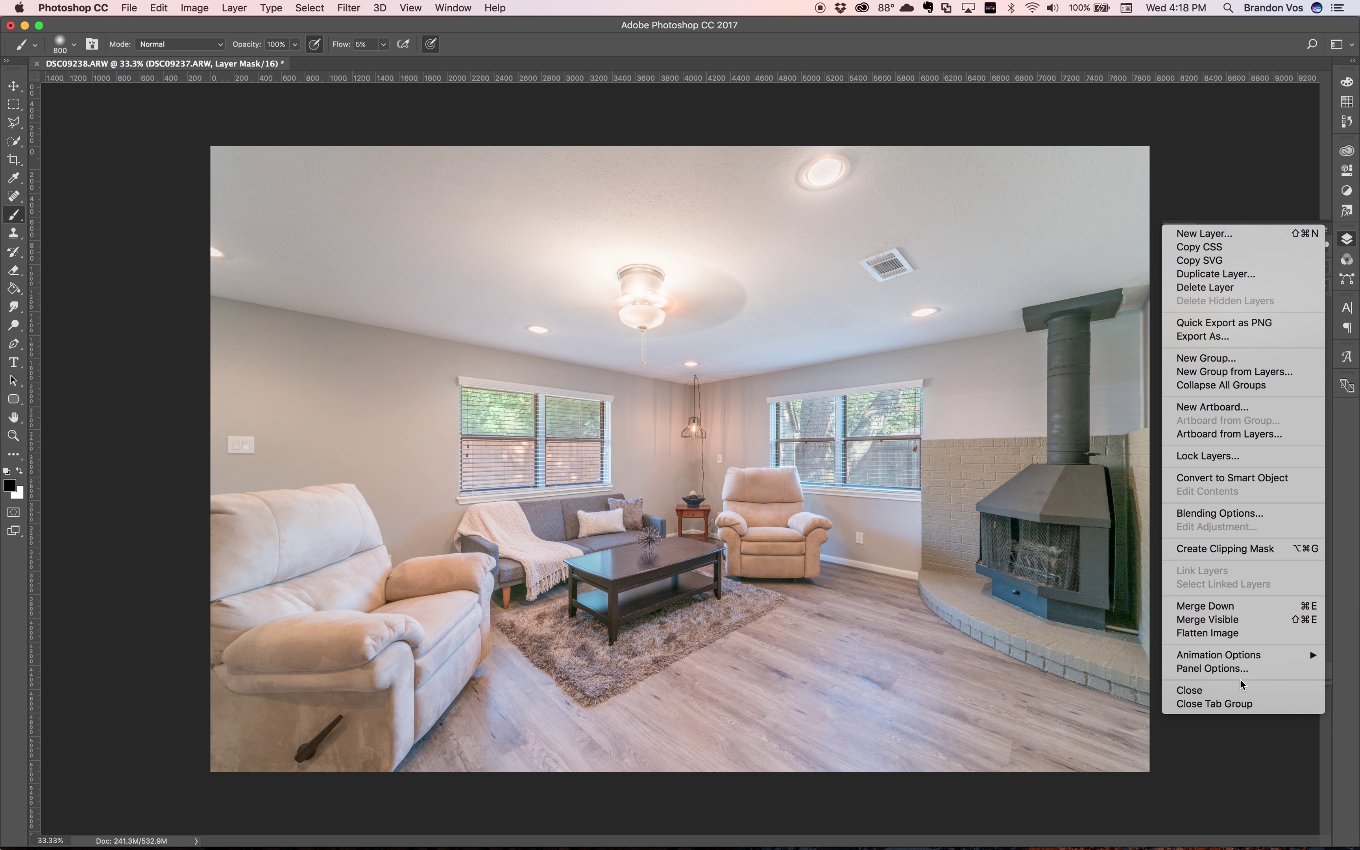
pyautogui.click(1247, 630)
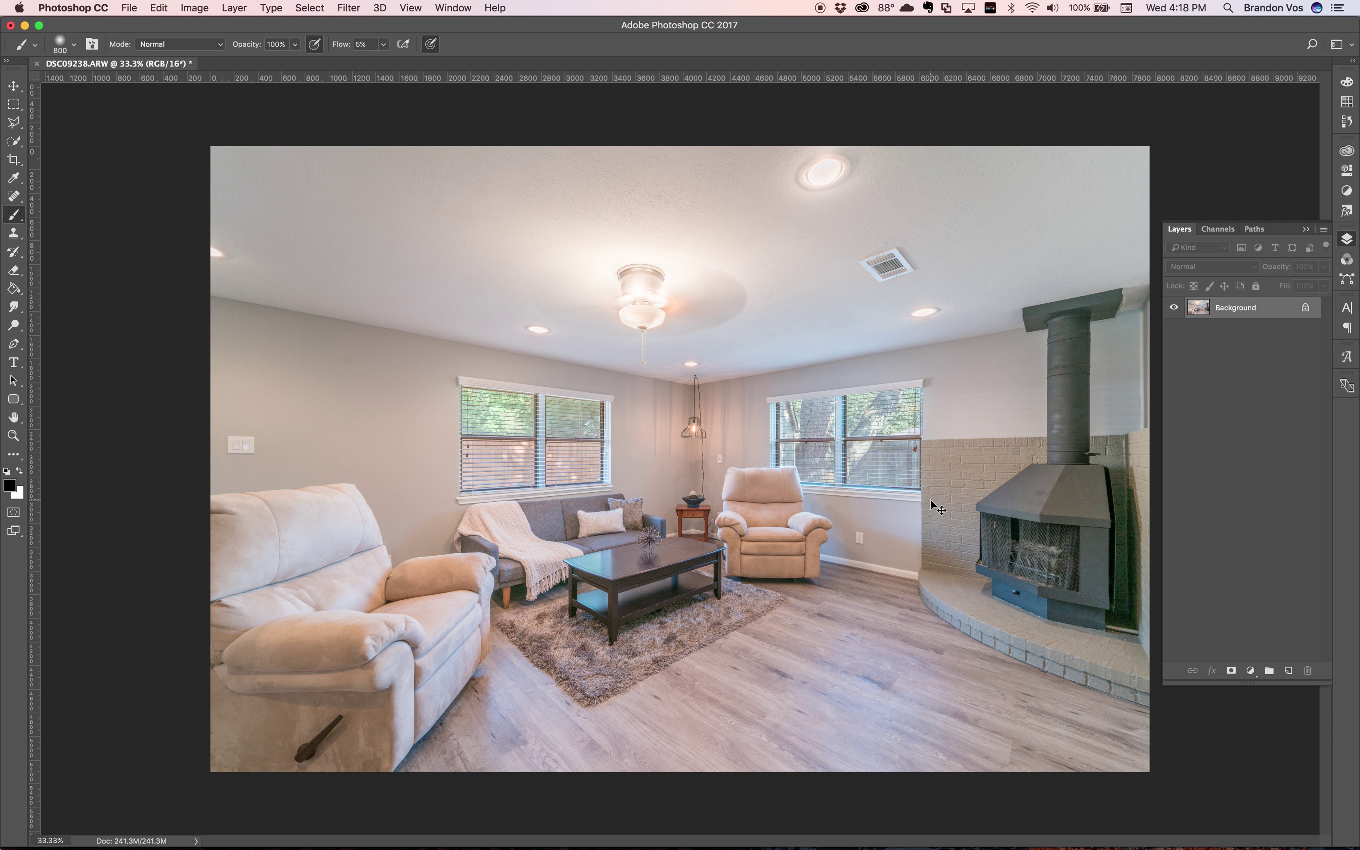
pyautogui.press('super+s')
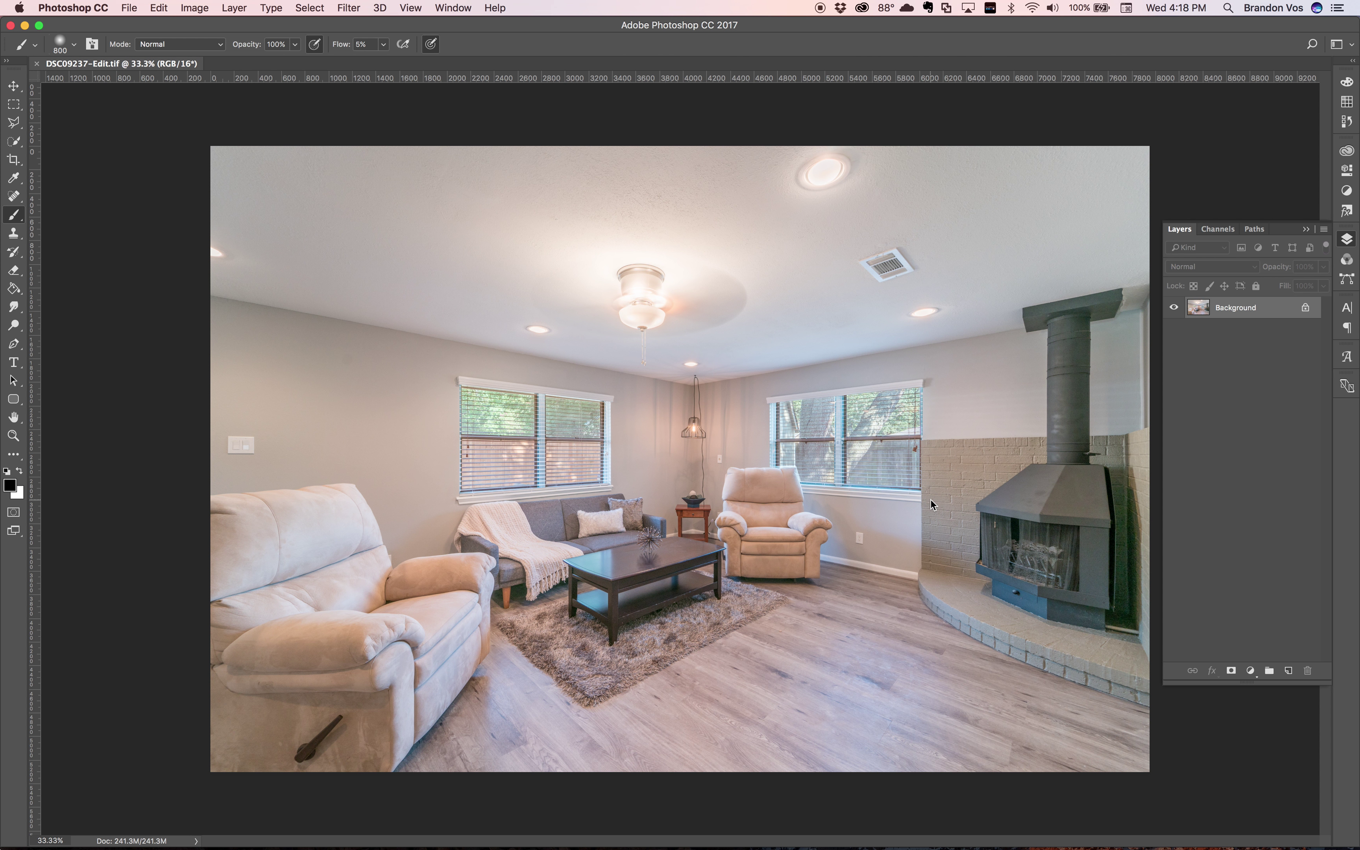